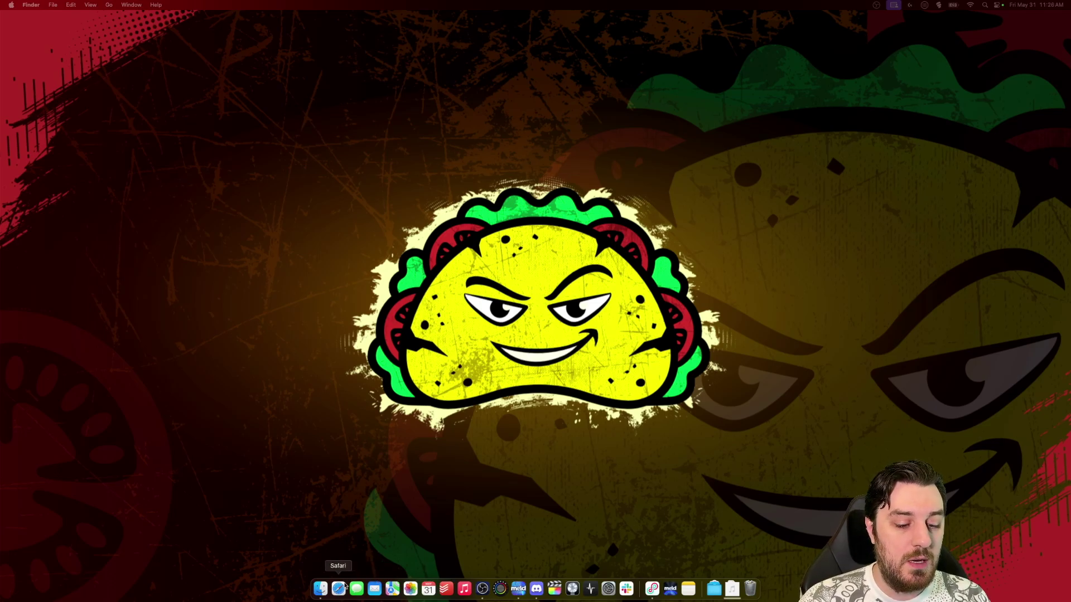
- Switch to Safari and open the OBS Studio website at obsproject.com
{"action": "left_click", "coordinate": [338, 589]}
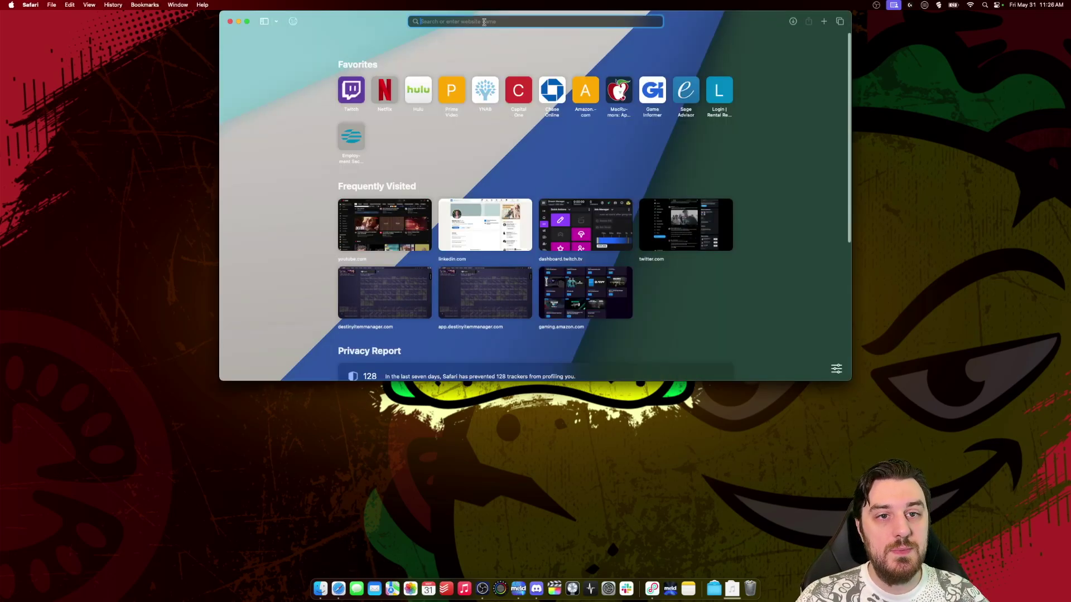
{"action": "type", "text": "obsproject.com"}
{"action": "key", "text": "Return"}
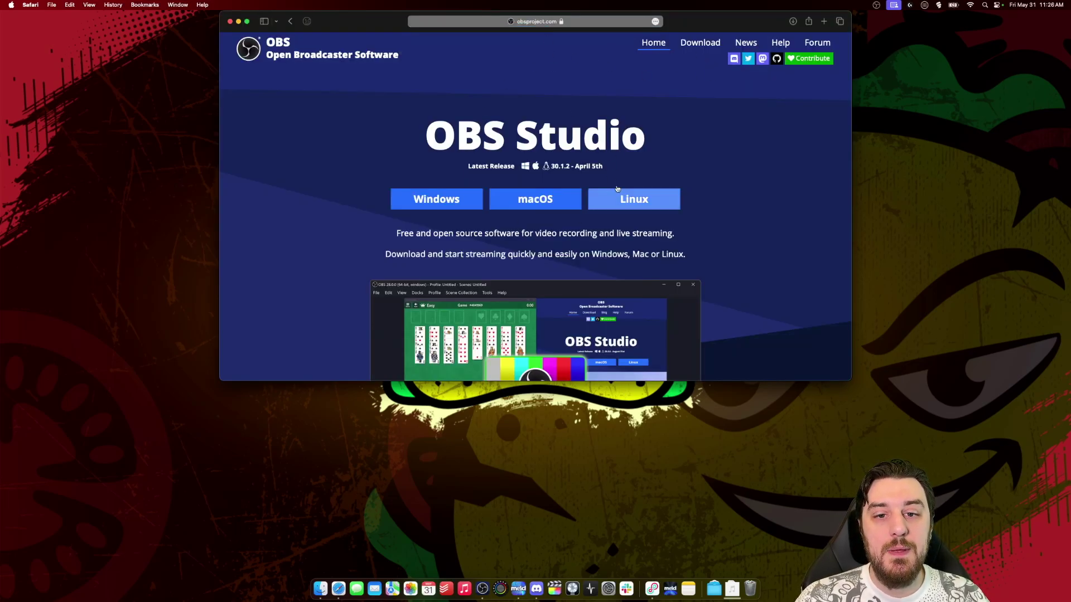
- Open streamlabs.com in a new tab and extend the browser window's height to show more of the page
{"action": "left_click", "coordinate": [824, 21]}
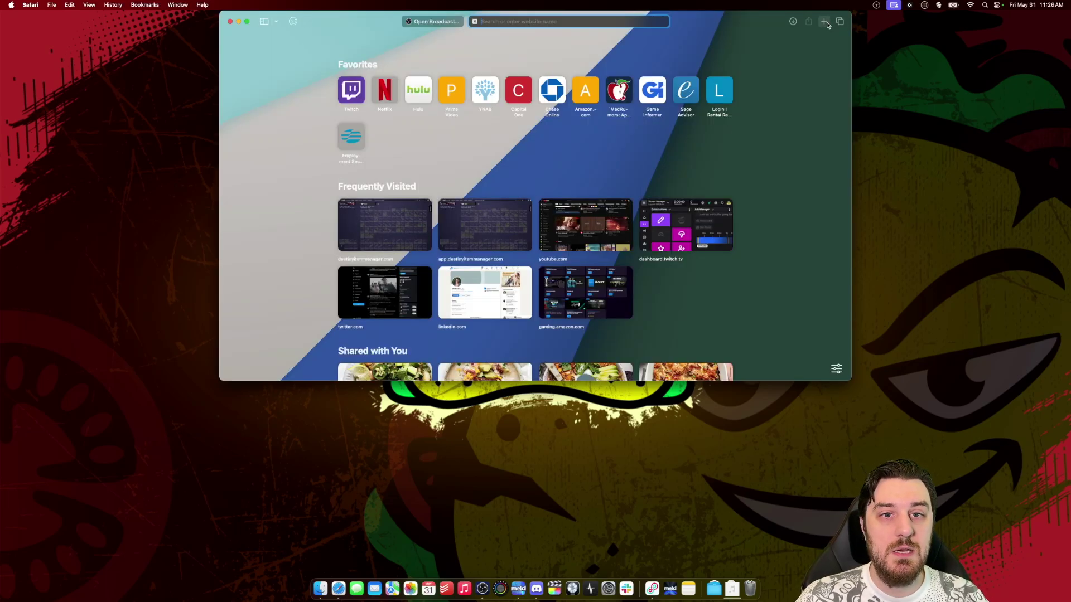
{"action": "type", "text": "streamlabs.com"}
{"action": "key", "text": "Return"}
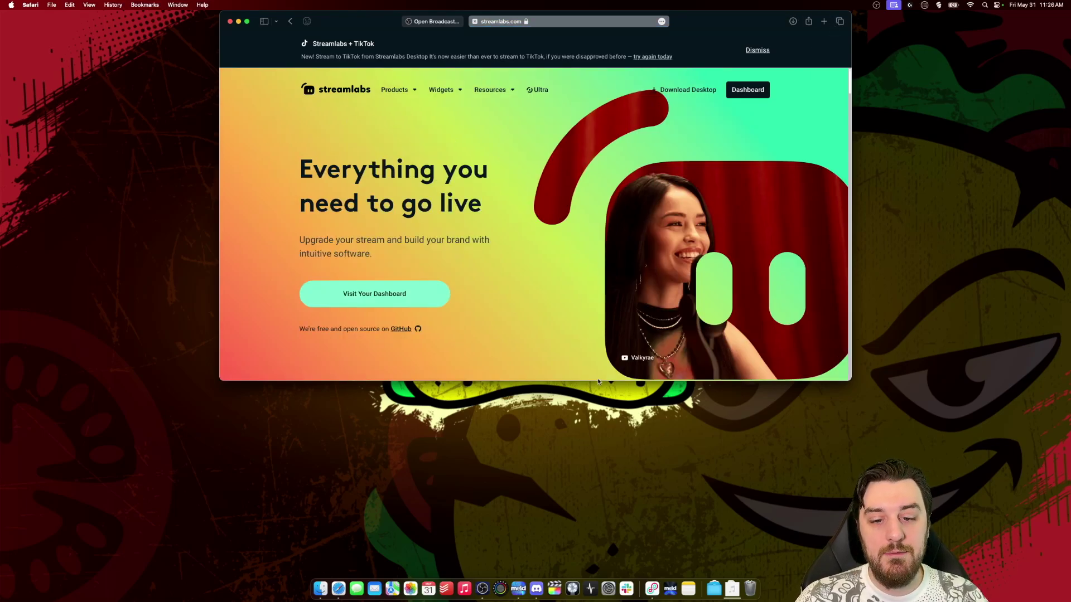
{"action": "left_click_drag", "start_coordinate": [599, 381], "coordinate": [599, 594]}
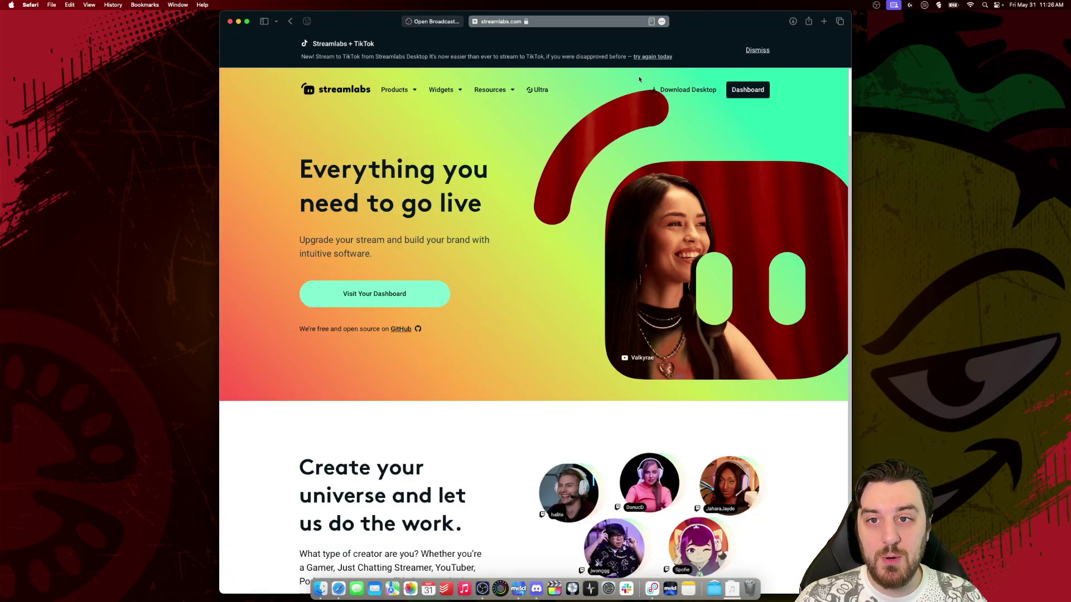
{"action": "double_click", "coordinate": [690, 21]}
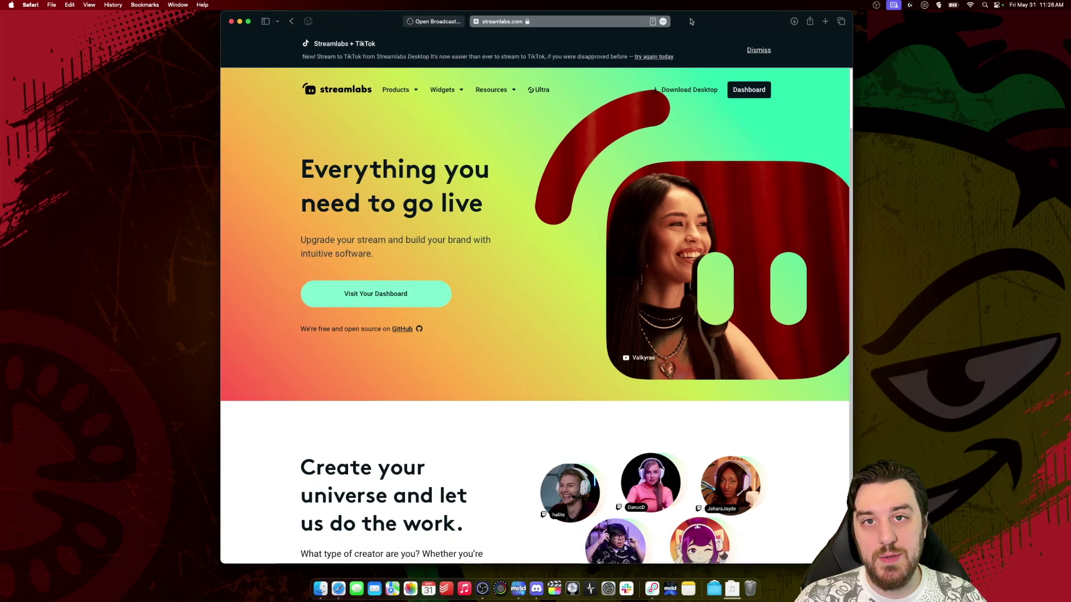
- Open streamwithmeld.com in another new tab
{"action": "left_click", "coordinate": [825, 21]}
{"action": "type", "text": "st"}
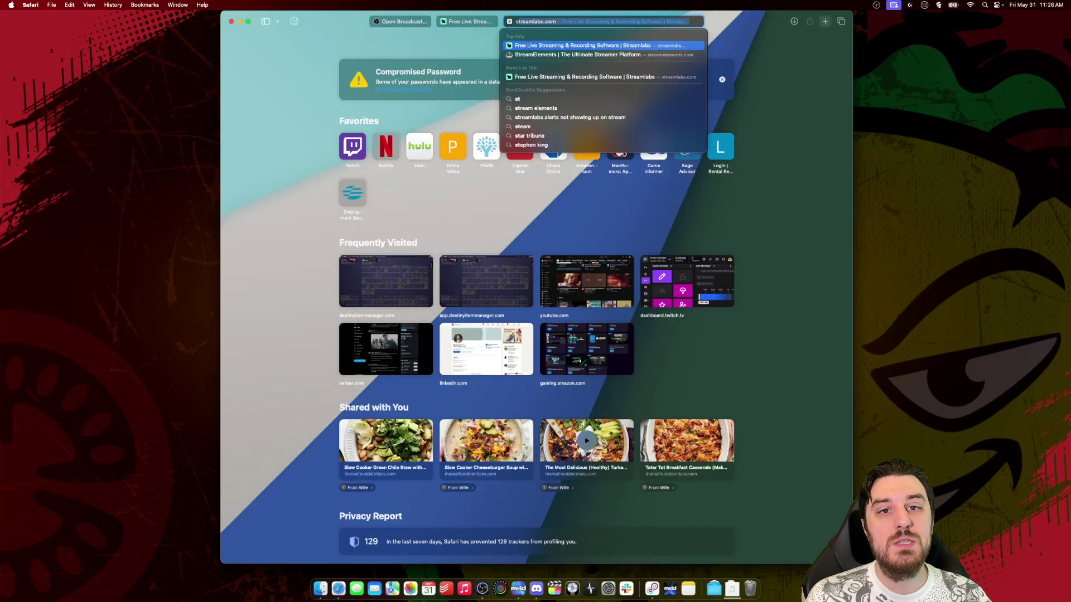
{"action": "type", "text": "reaml"}
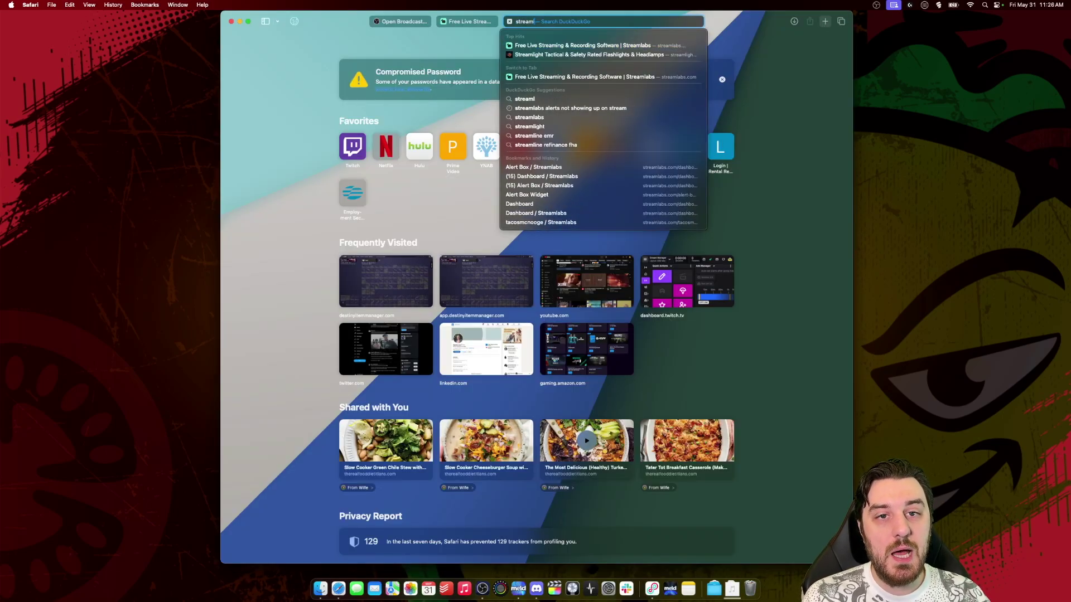
{"action": "key", "text": "BackSpace"}
{"action": "type", "text": "withmeld.com"}
{"action": "key", "text": "Return"}
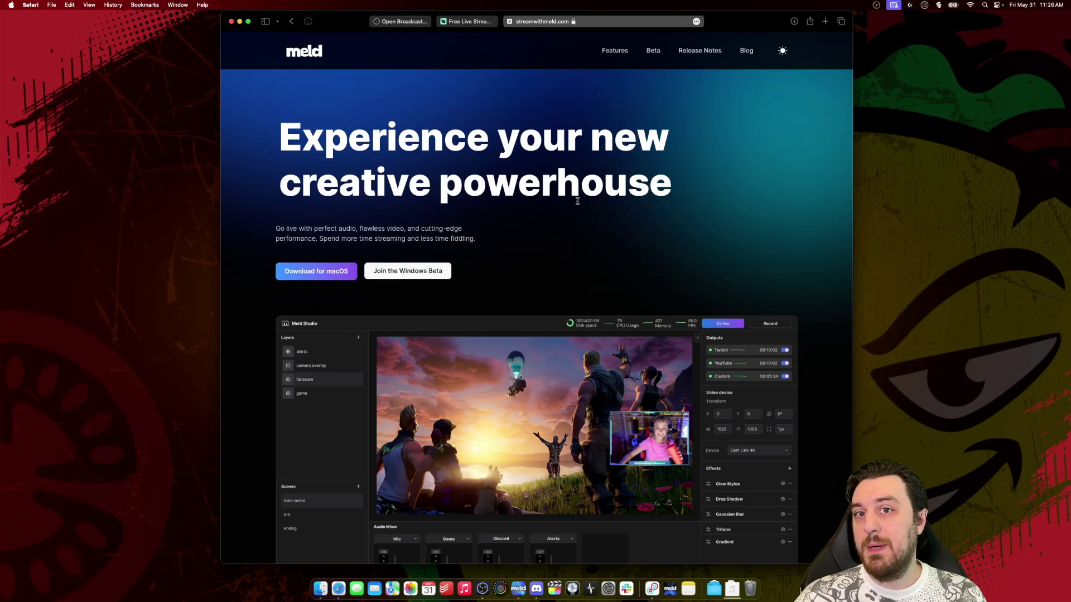
- Switch to OBS Studio and set the auto-configuration wizard to optimize for streaming with a 1920x1080 base canvas at 60 FPS
{"action": "left_click", "coordinate": [484, 587]}
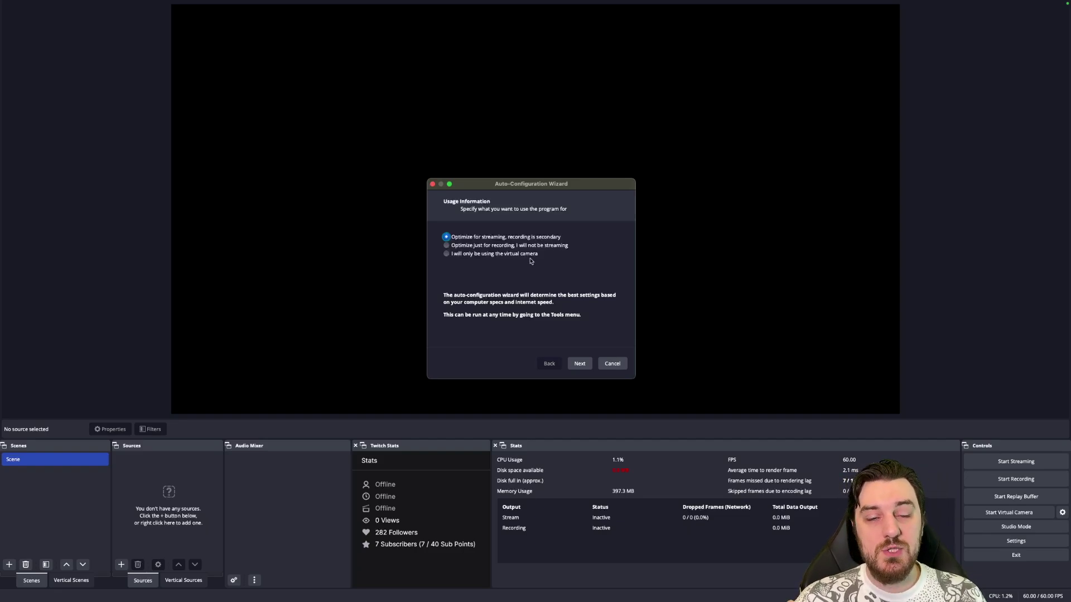
{"action": "left_click", "coordinate": [580, 364]}
{"action": "left_click", "coordinate": [542, 240]}
{"action": "left_click", "coordinate": [543, 277]}
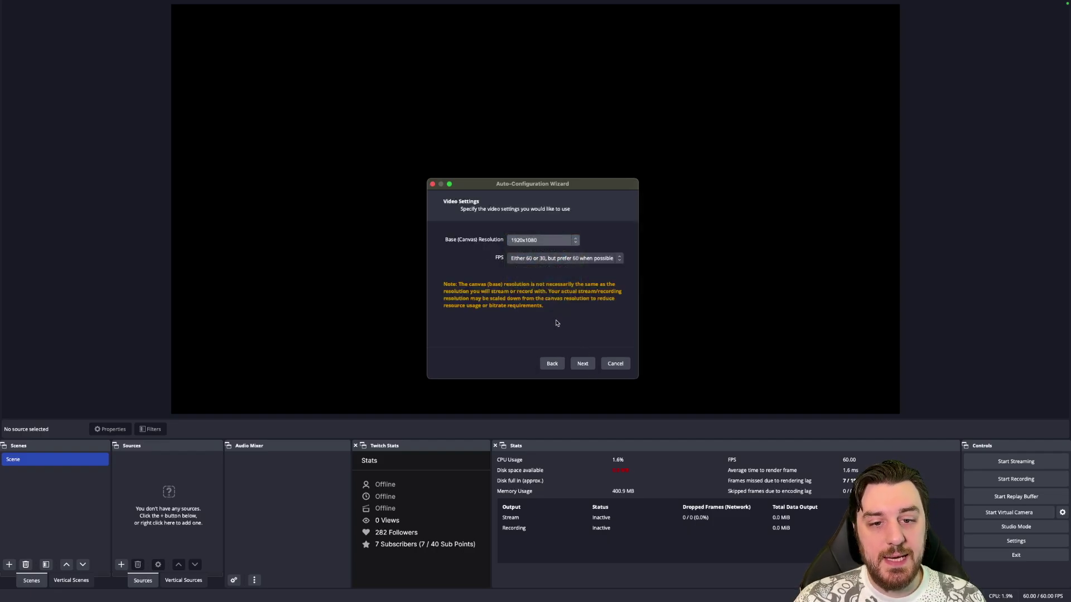
{"action": "left_click", "coordinate": [563, 258]}
{"action": "left_click", "coordinate": [523, 296]}
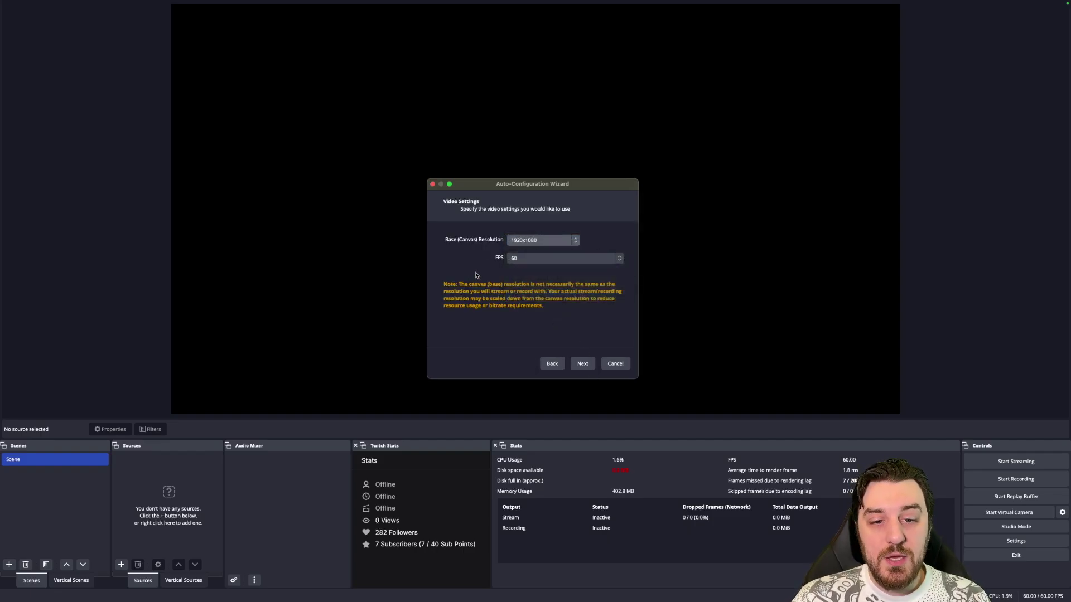
- Run the wizard's test for Twitch with hardware encoding and bandwidth estimation enabled, and apply the recommended settings
{"action": "left_click", "coordinate": [552, 364]}
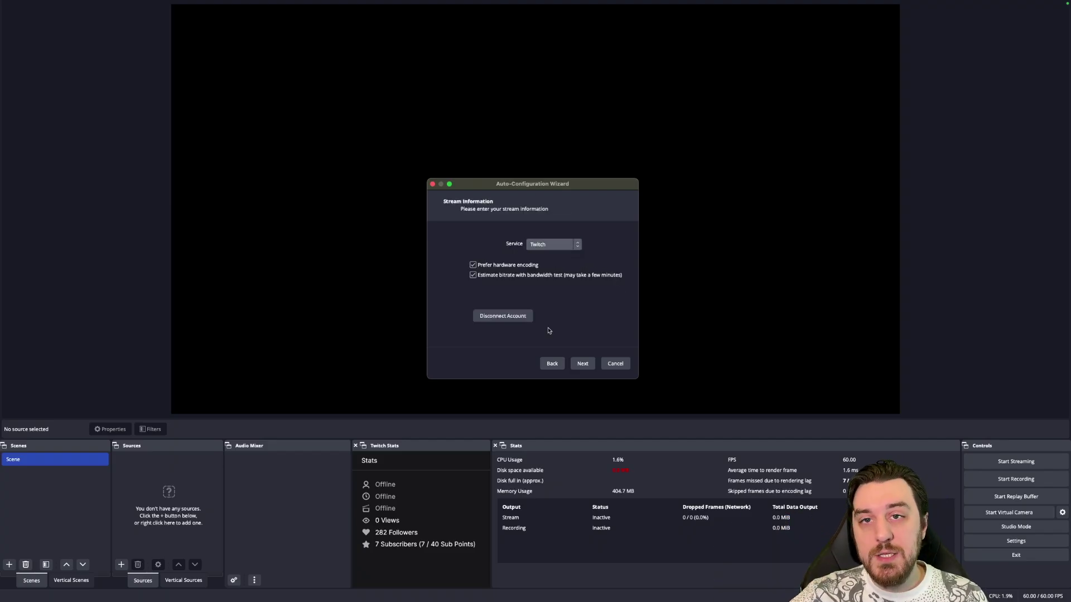
{"action": "left_click", "coordinate": [582, 363]}
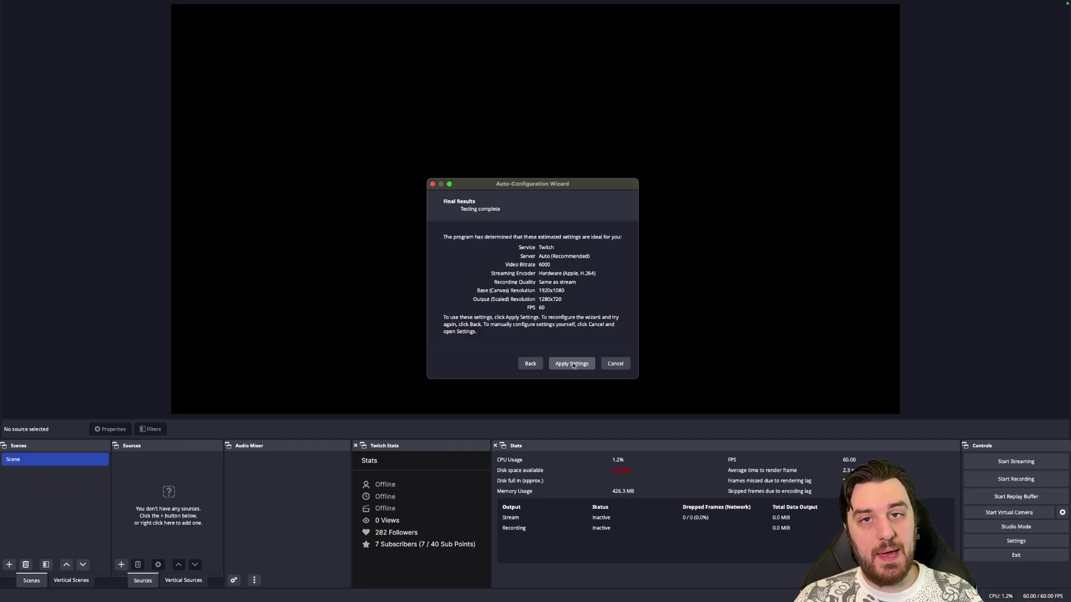
{"action": "left_click", "coordinate": [571, 365]}
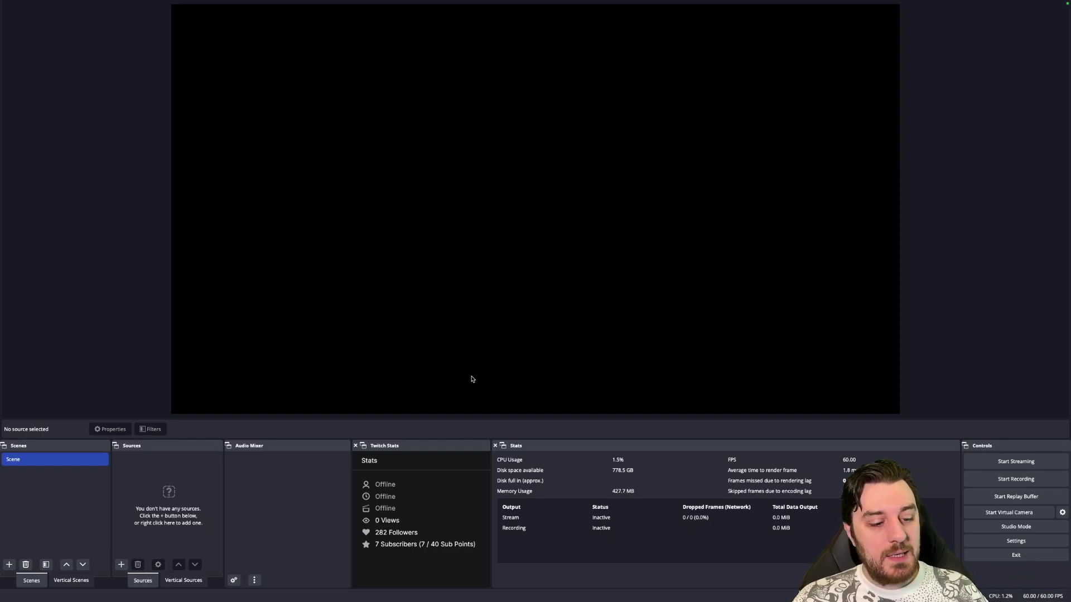
- Add a new Capture Card Device source named HD60 X to the scene
{"action": "left_click", "coordinate": [121, 564]}
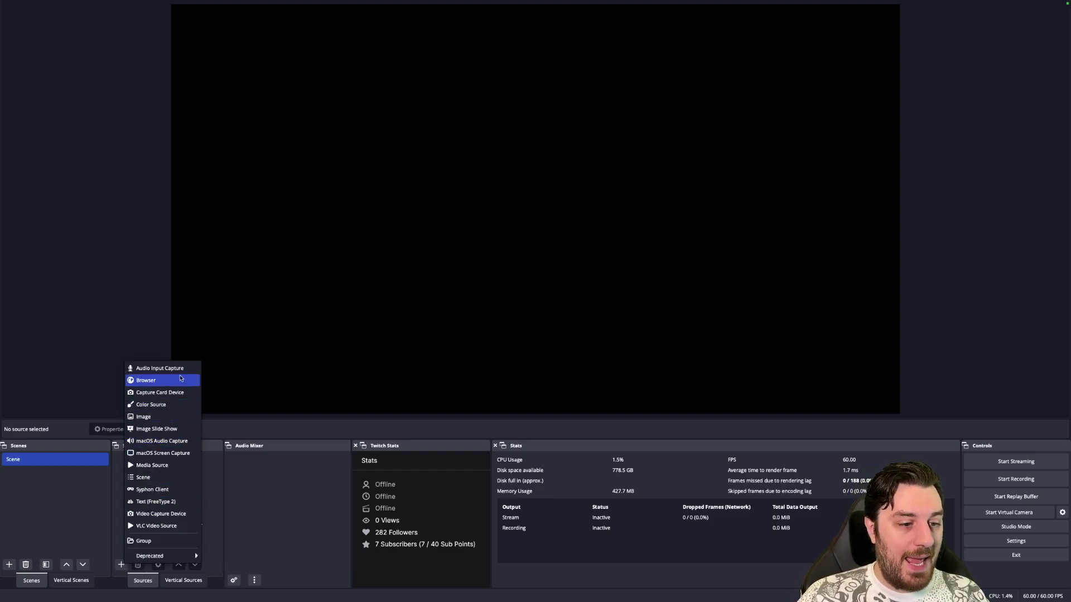
{"action": "left_click", "coordinate": [172, 393]}
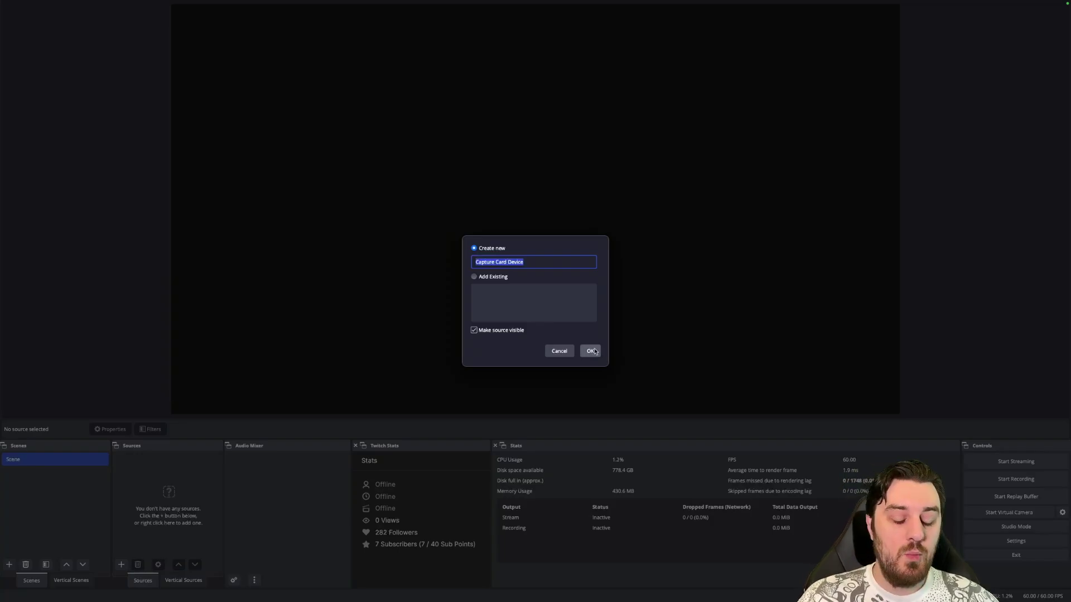
{"action": "type", "text": "HD60 XC"}
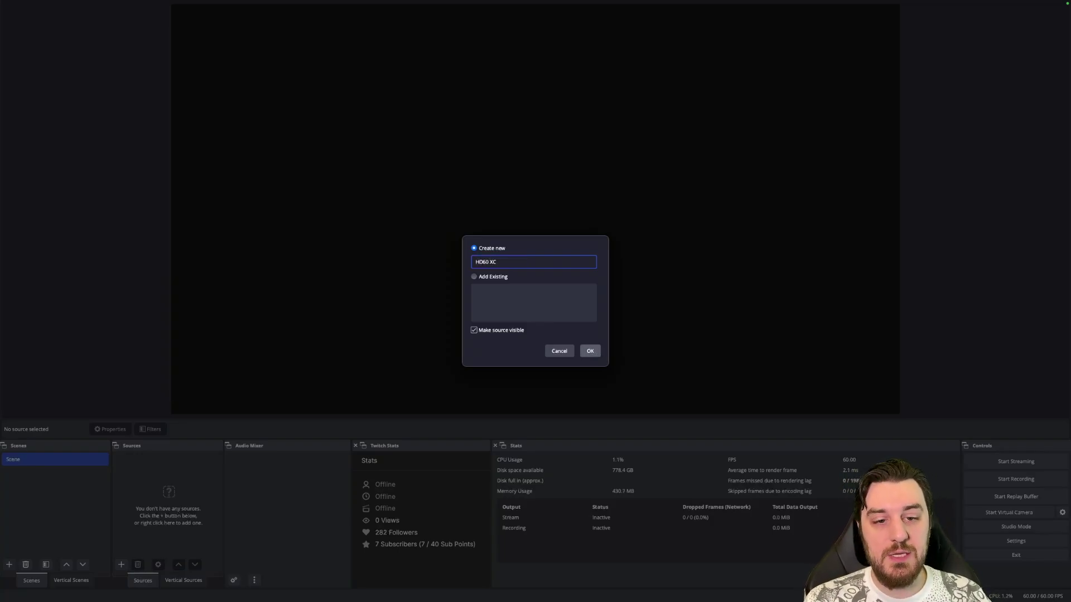
{"action": "left_click", "coordinate": [590, 351]}
- Set the HD60 X source's device to Game Capture HD60 X and its resolution to 1920x1080
{"action": "left_click", "coordinate": [441, 285]}
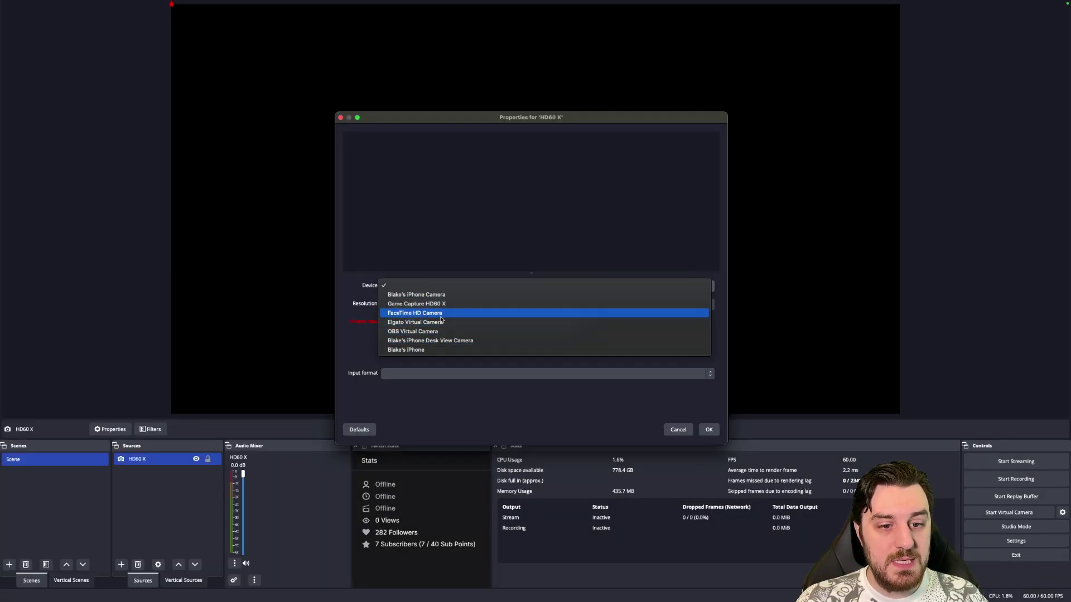
{"action": "left_click", "coordinate": [416, 304]}
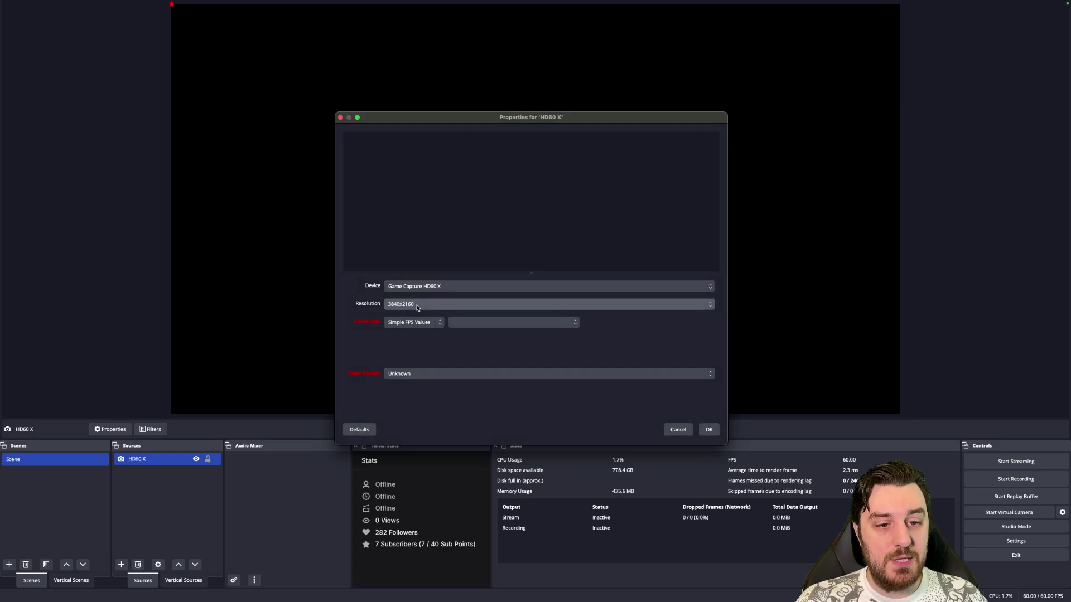
{"action": "left_click", "coordinate": [417, 306]}
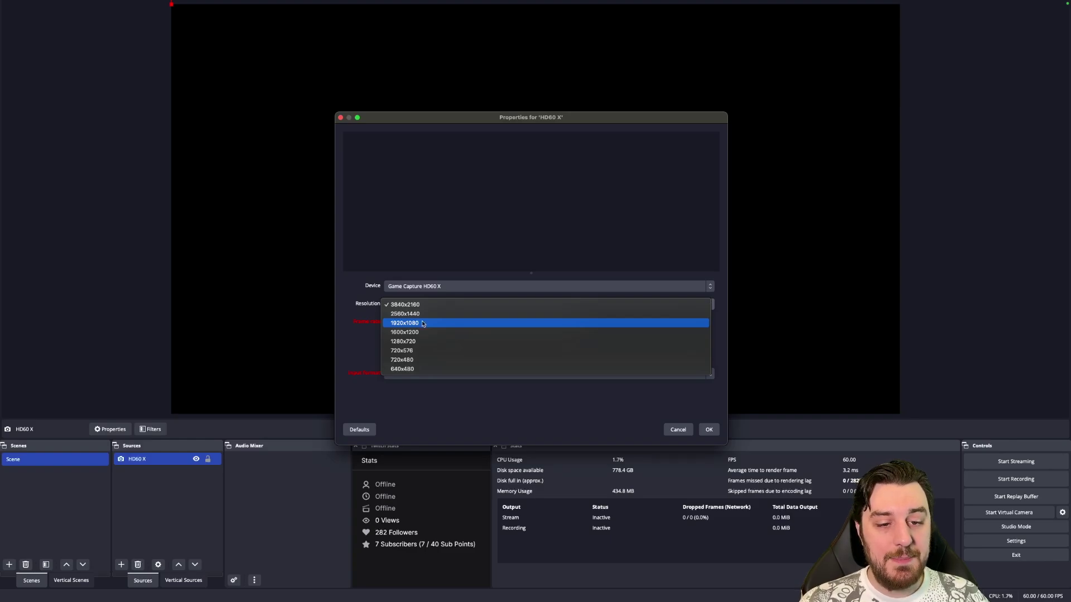
{"action": "left_click", "coordinate": [422, 324]}
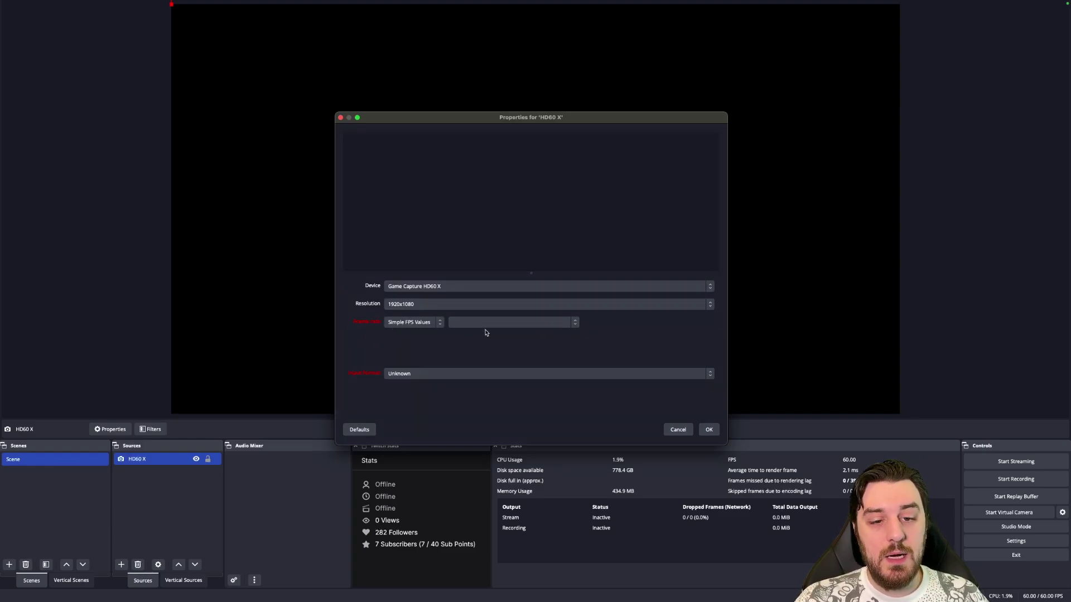
- Set the capture card's input format to YUY2 - 422YpCbCr8_yuvs and frame rate to 60, accept the properties and deselect the source
{"action": "left_click", "coordinate": [407, 375]}
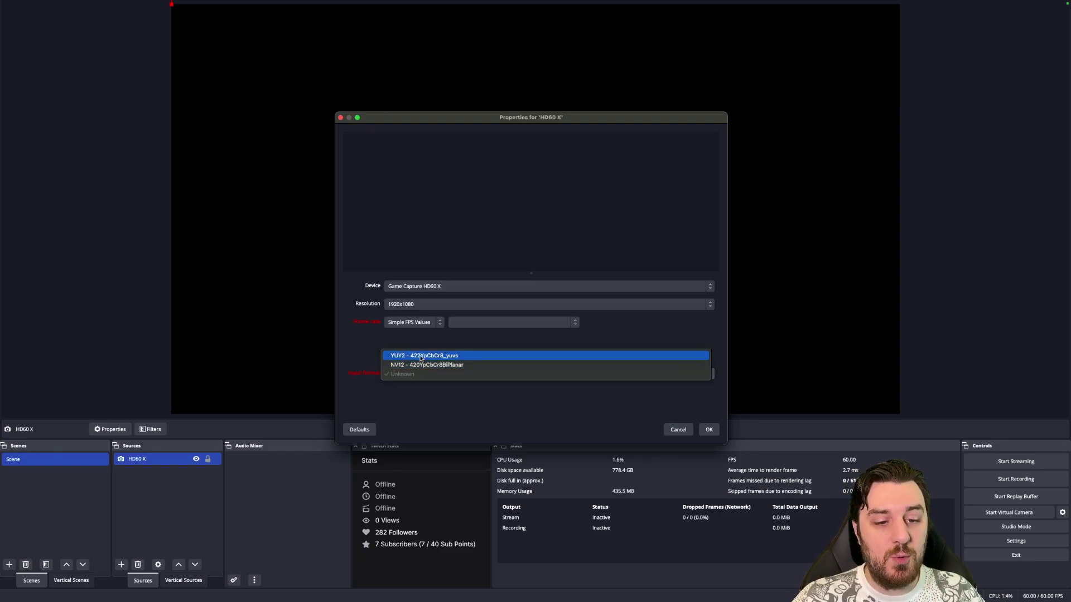
{"action": "left_click", "coordinate": [413, 356]}
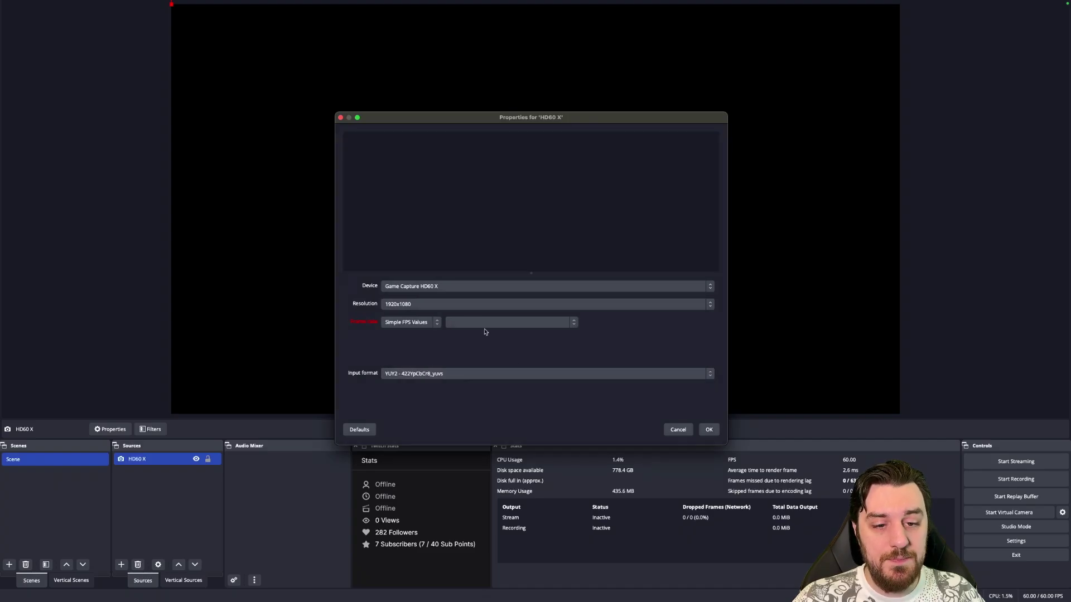
{"action": "left_click", "coordinate": [491, 323]}
{"action": "left_click", "coordinate": [468, 332]}
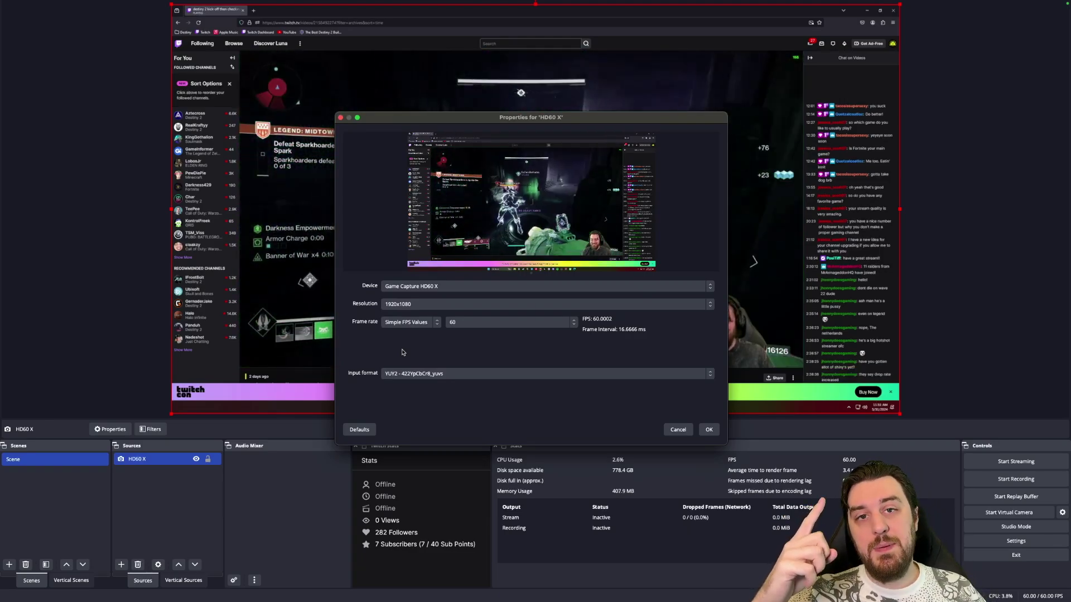
{"action": "key", "text": "Return"}
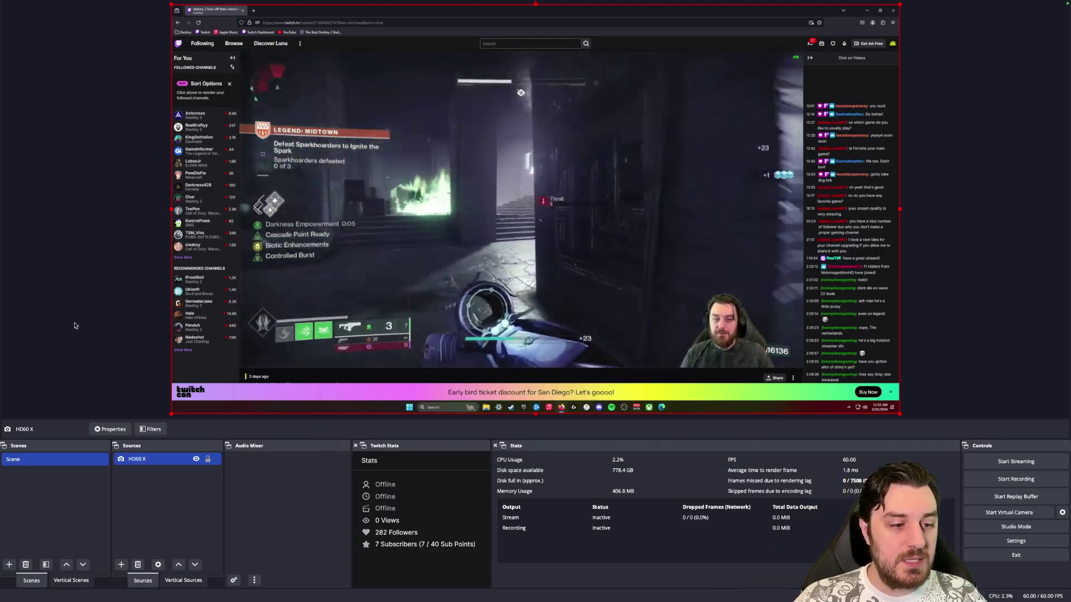
{"action": "left_click", "coordinate": [71, 323]}
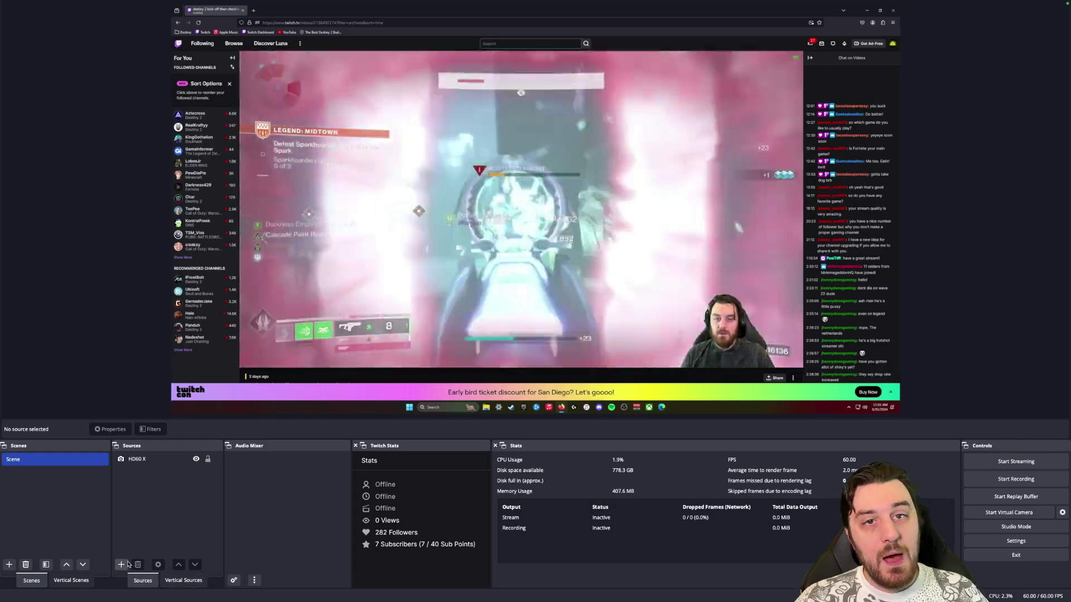
- Add a new Audio Input Capture source named PC Audio to the scene
{"action": "left_click", "coordinate": [121, 565]}
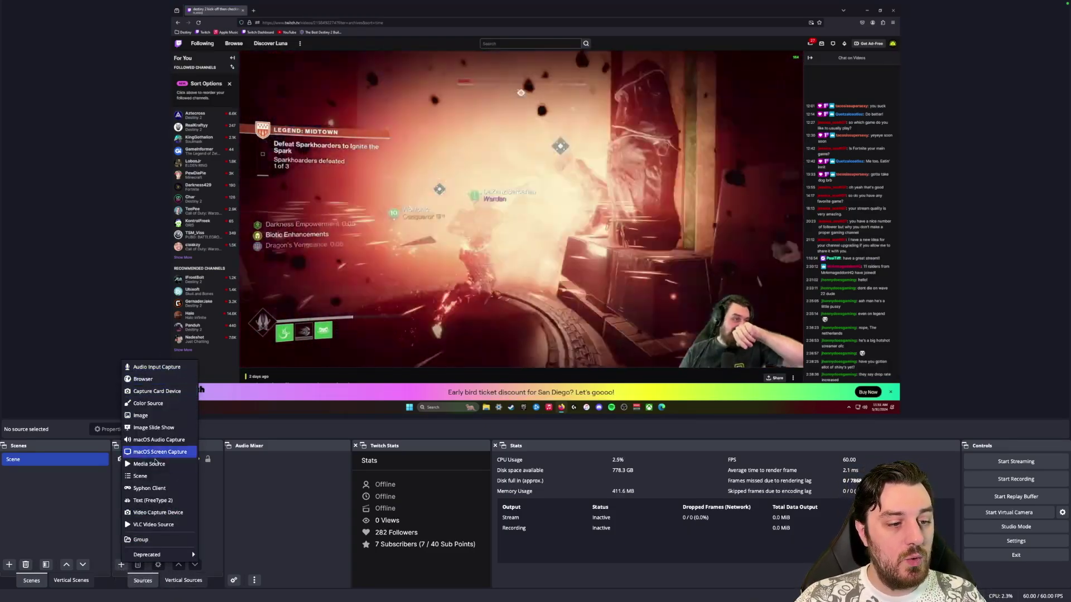
{"action": "left_click", "coordinate": [121, 565]}
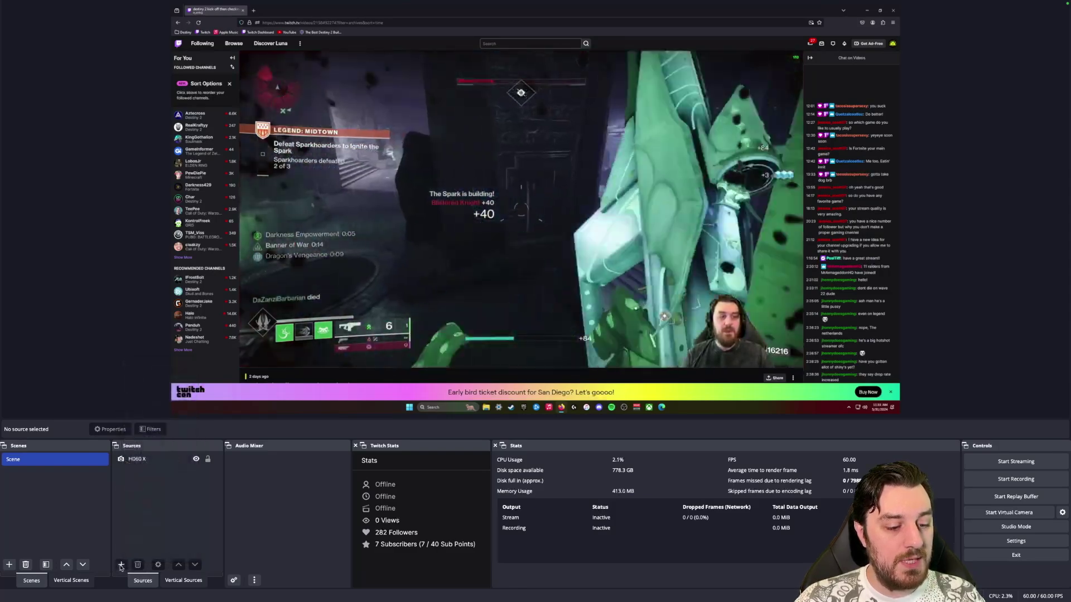
{"action": "left_click", "coordinate": [121, 565]}
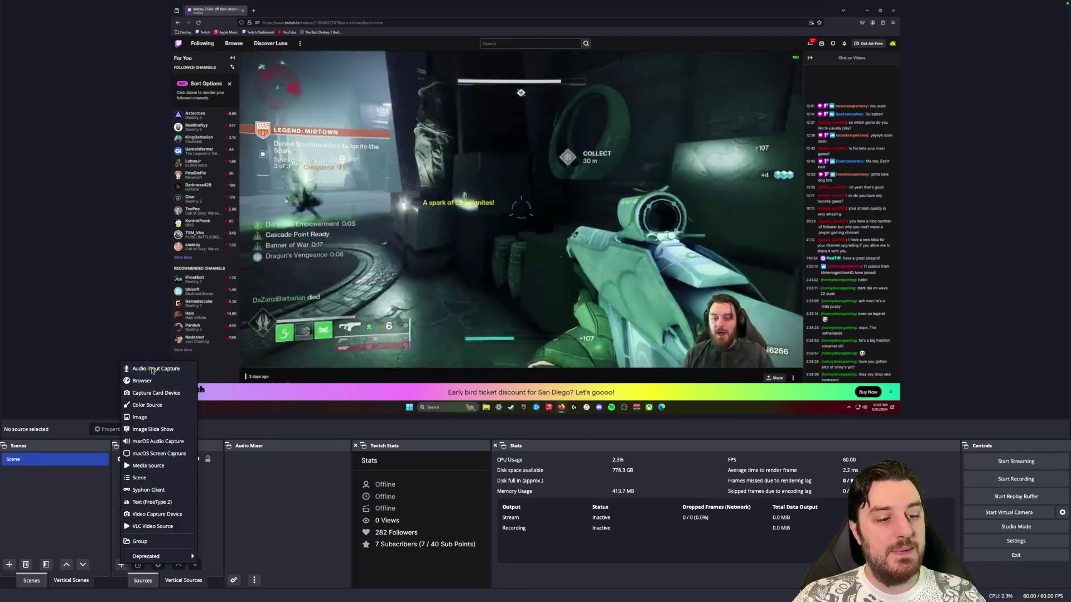
{"action": "left_click", "coordinate": [159, 368]}
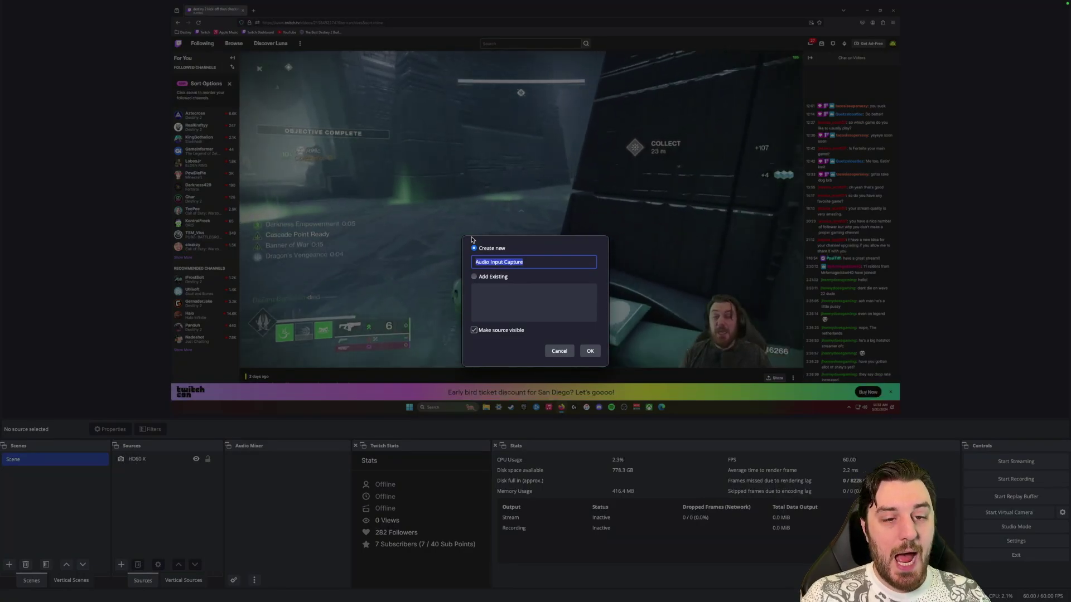
{"action": "type", "text": "PC Audio"}
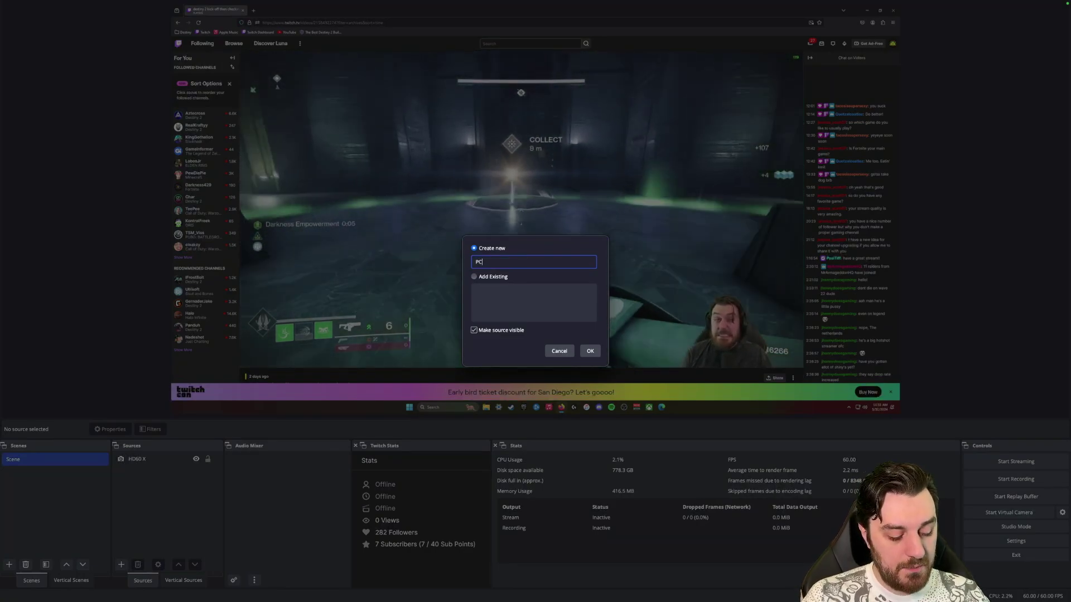
{"action": "key", "text": "Return"}
- Set the PC Audio source's device to STREAM (BRIDGE CAST) and accept its properties
{"action": "left_click", "coordinate": [466, 146]}
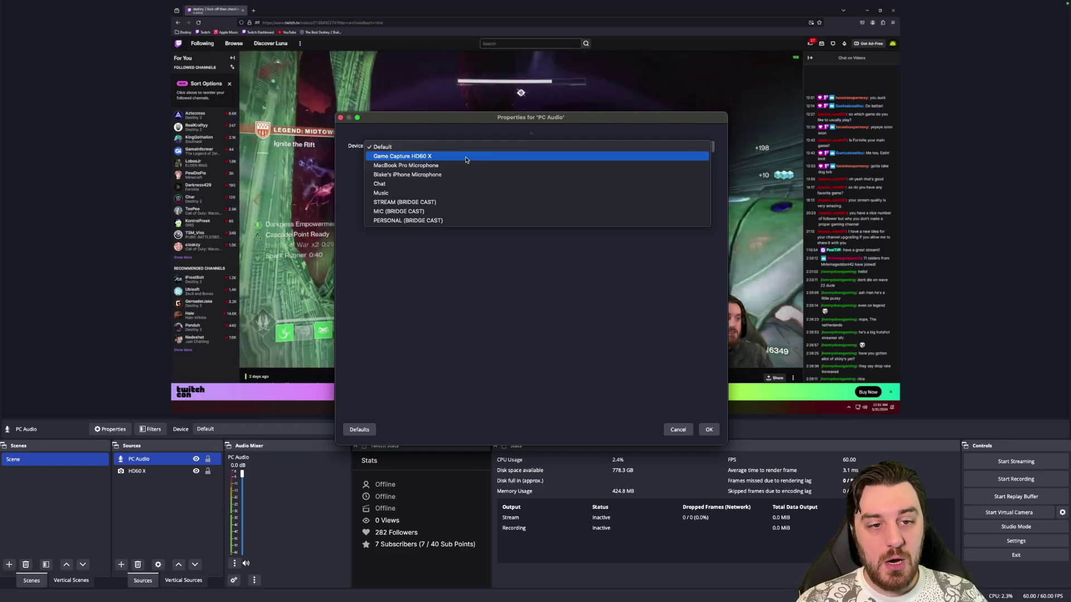
{"action": "left_click", "coordinate": [404, 202]}
{"action": "left_click", "coordinate": [708, 430]}
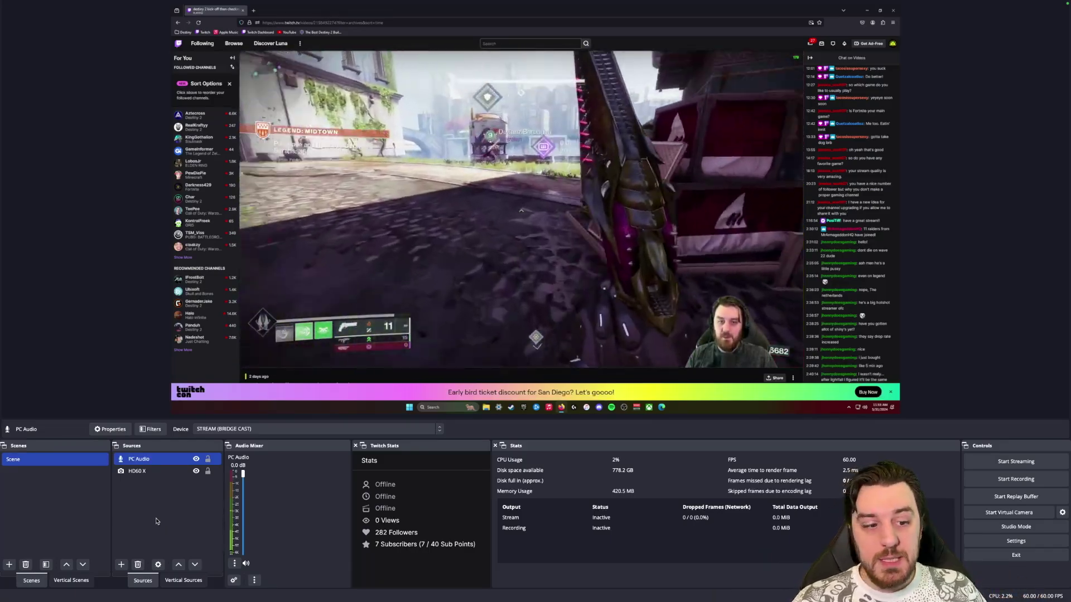
- Add a new Audio Input Capture source named My Mic to the scene
{"action": "left_click", "coordinate": [121, 565]}
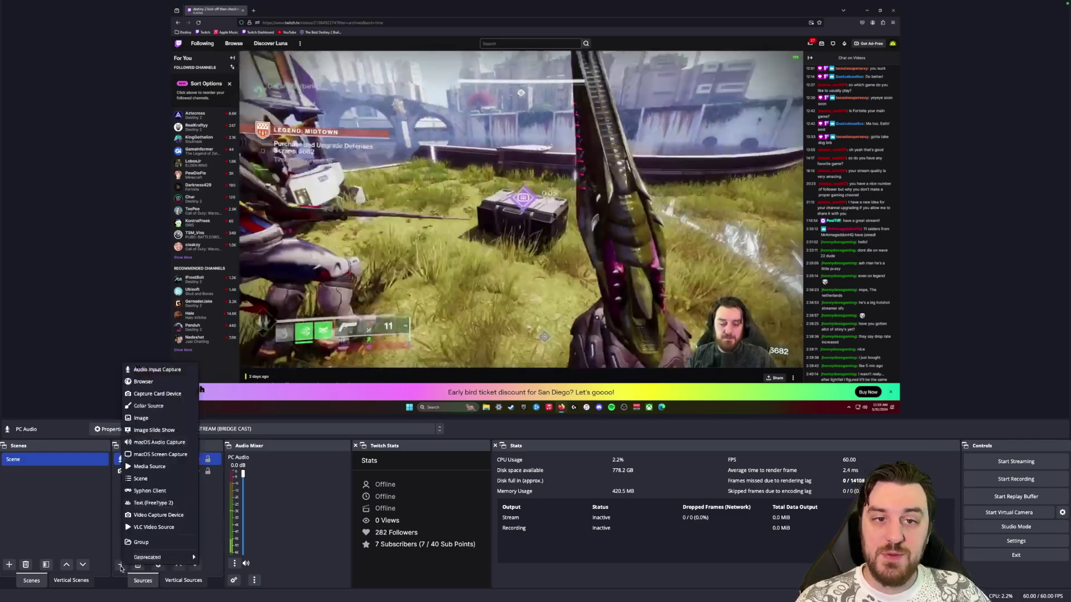
{"action": "left_click", "coordinate": [153, 369]}
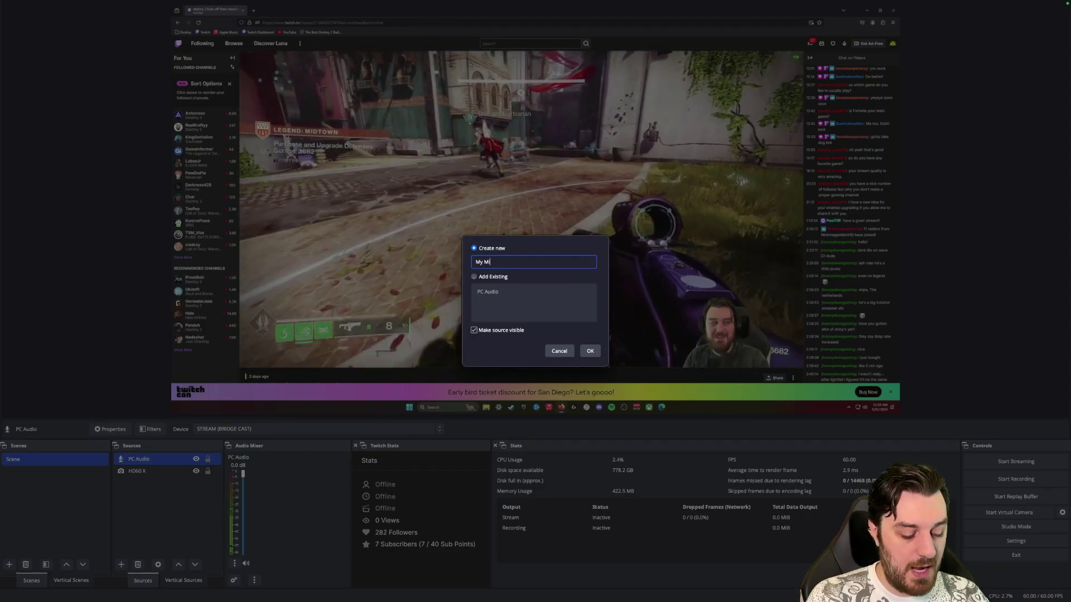
{"action": "key", "text": "Return"}
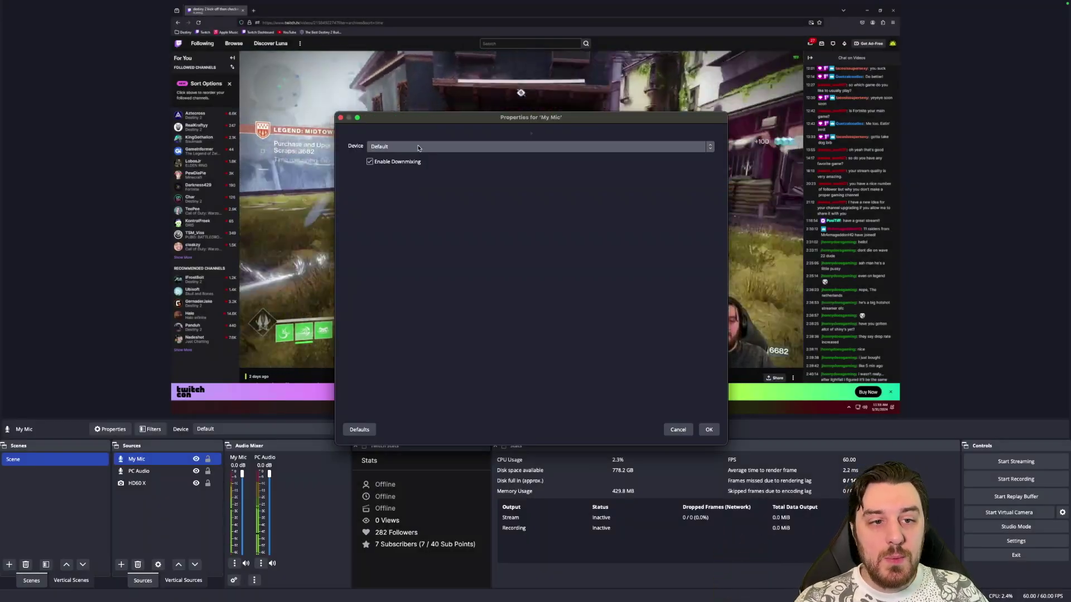
- Set the My Mic source's device to MIC (BRIDGE CAST) and accept its properties
{"action": "left_click", "coordinate": [433, 147]}
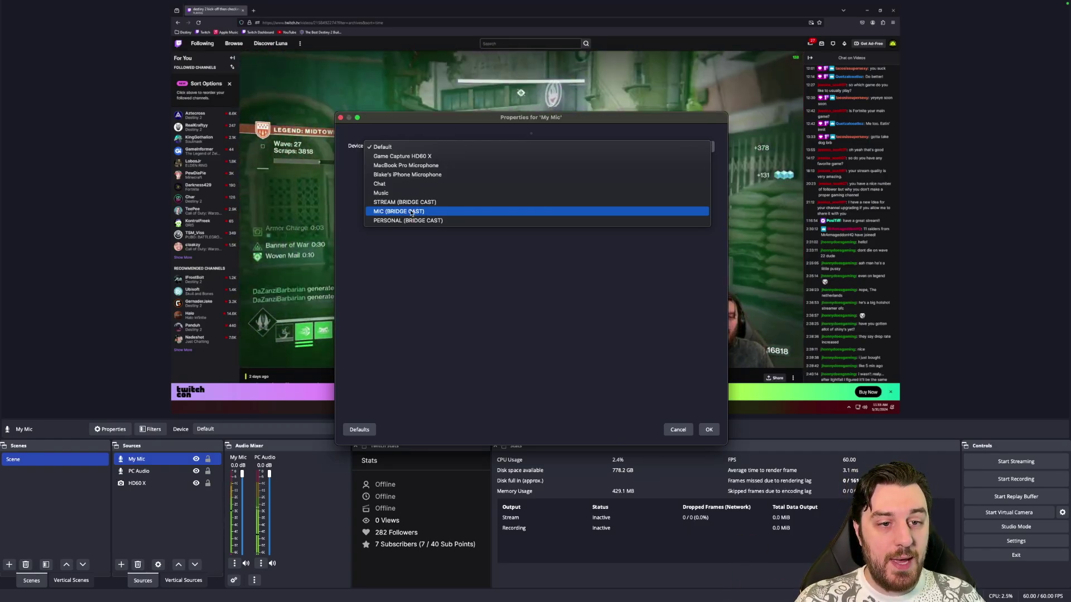
{"action": "left_click", "coordinate": [411, 213]}
{"action": "left_click", "coordinate": [709, 430]}
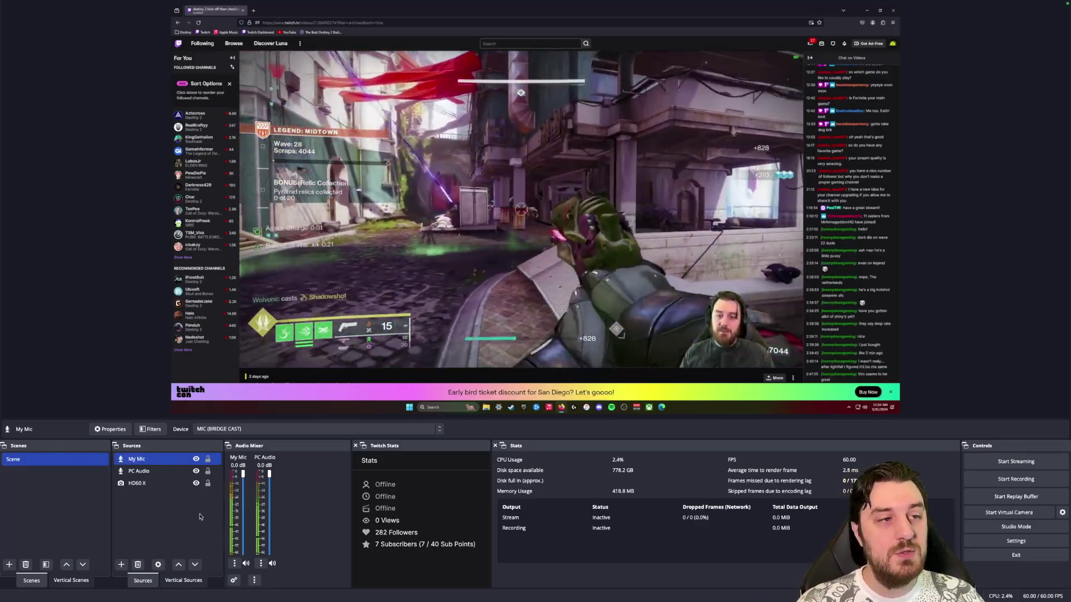
- Open the video settings and set both the base canvas and output resolutions to 1920x1080
{"action": "left_click", "coordinate": [28, 5]}
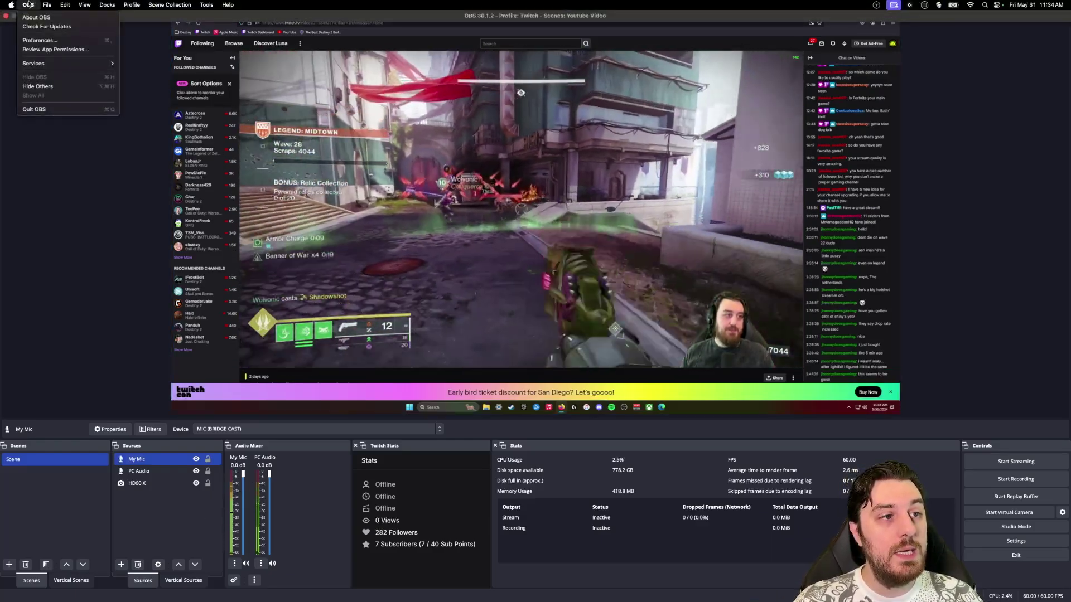
{"action": "left_click", "coordinate": [39, 40]}
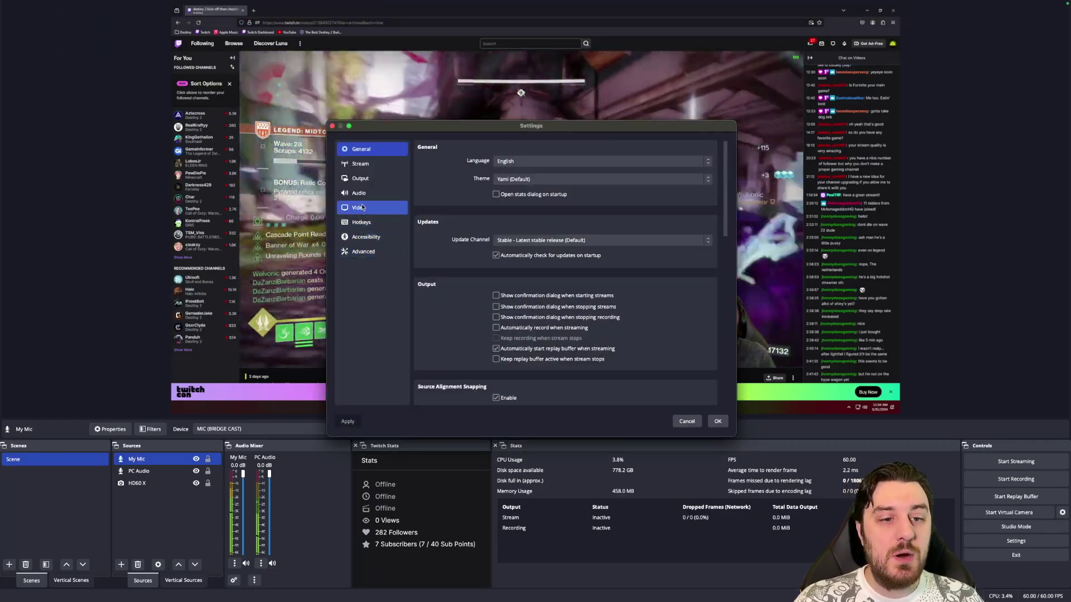
{"action": "left_click", "coordinate": [388, 208]}
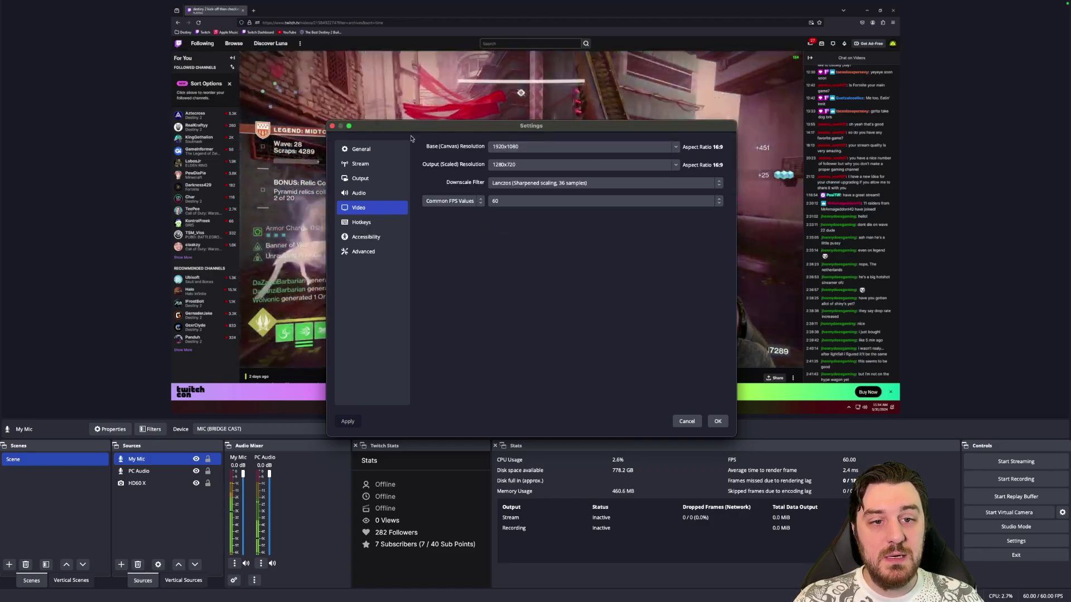
{"action": "left_click", "coordinate": [677, 148]}
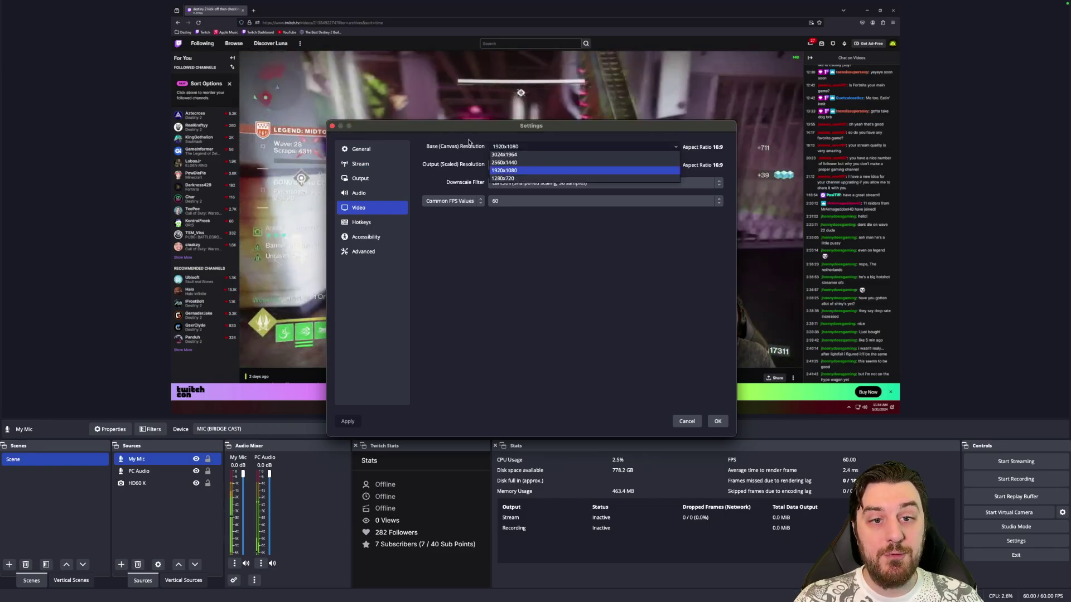
{"action": "left_click", "coordinate": [505, 139]}
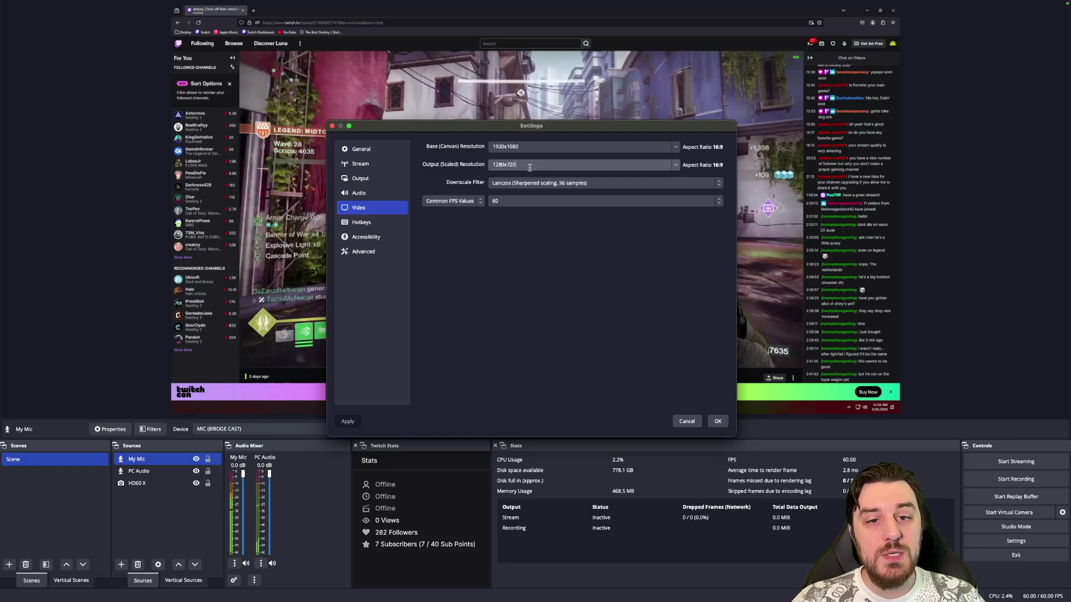
{"action": "left_click", "coordinate": [675, 164]}
{"action": "left_click", "coordinate": [502, 173]}
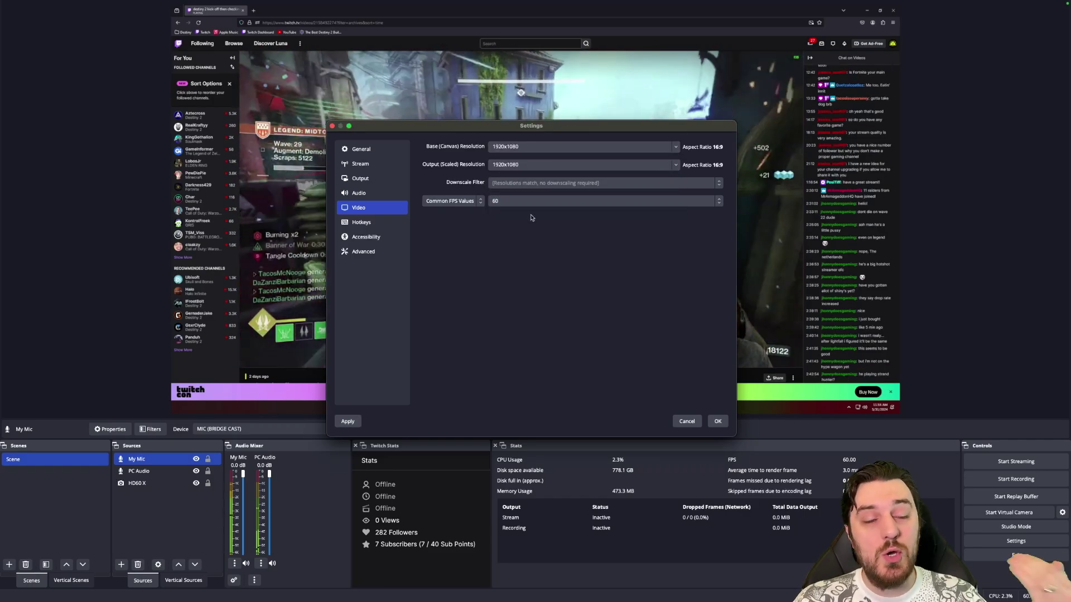
- Try a 1280x720 output resolution with the Lanczos (Sharpened scaling, 36 samples) downscale filter
{"action": "left_click", "coordinate": [580, 165]}
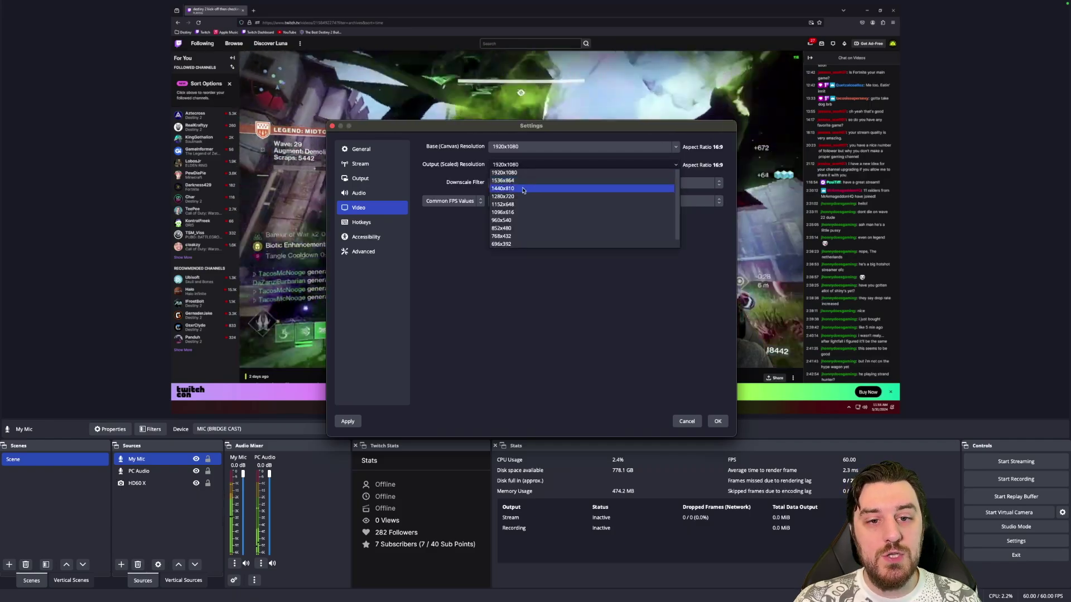
{"action": "left_click", "coordinate": [518, 200]}
{"action": "left_click", "coordinate": [508, 186]}
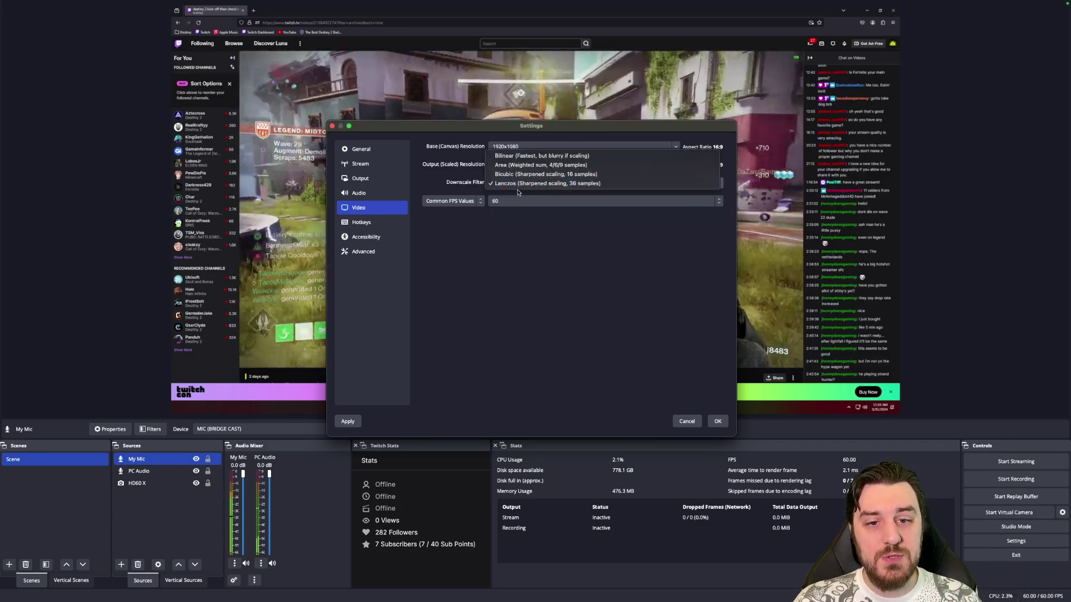
{"action": "left_click", "coordinate": [545, 184]}
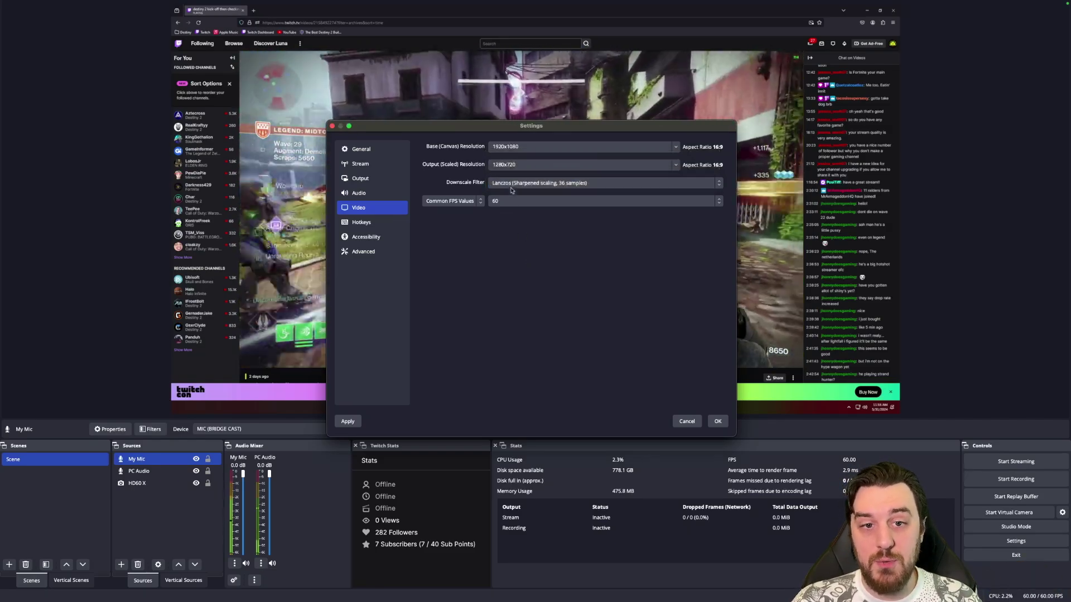
- Set the output (scaled) resolution to 1920x1080 and apply the video settings
{"action": "left_click", "coordinate": [675, 165]}
{"action": "left_click", "coordinate": [530, 174]}
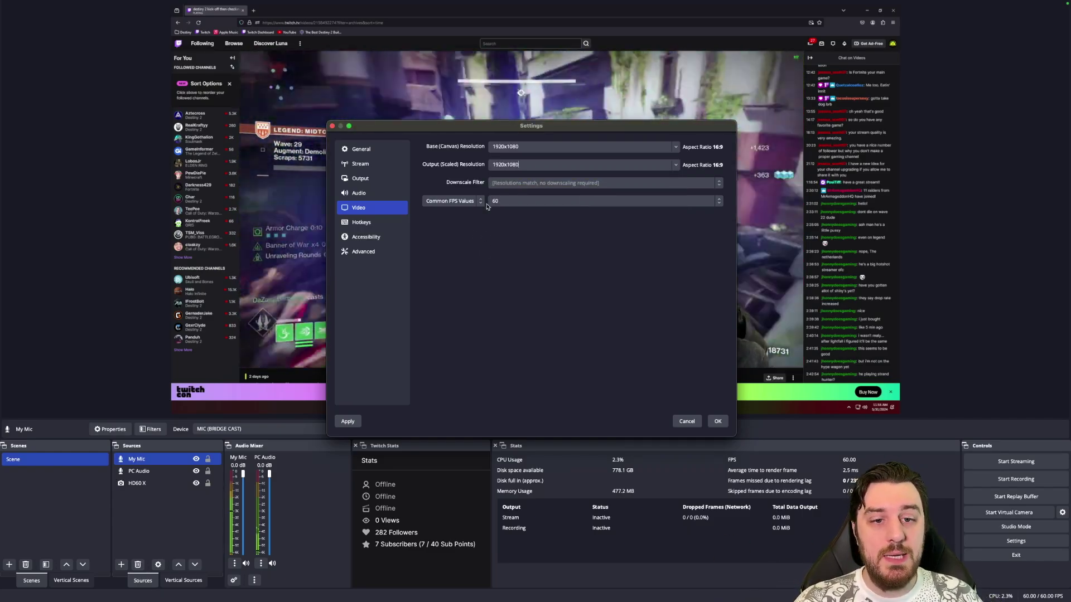
{"action": "left_click", "coordinate": [352, 421]}
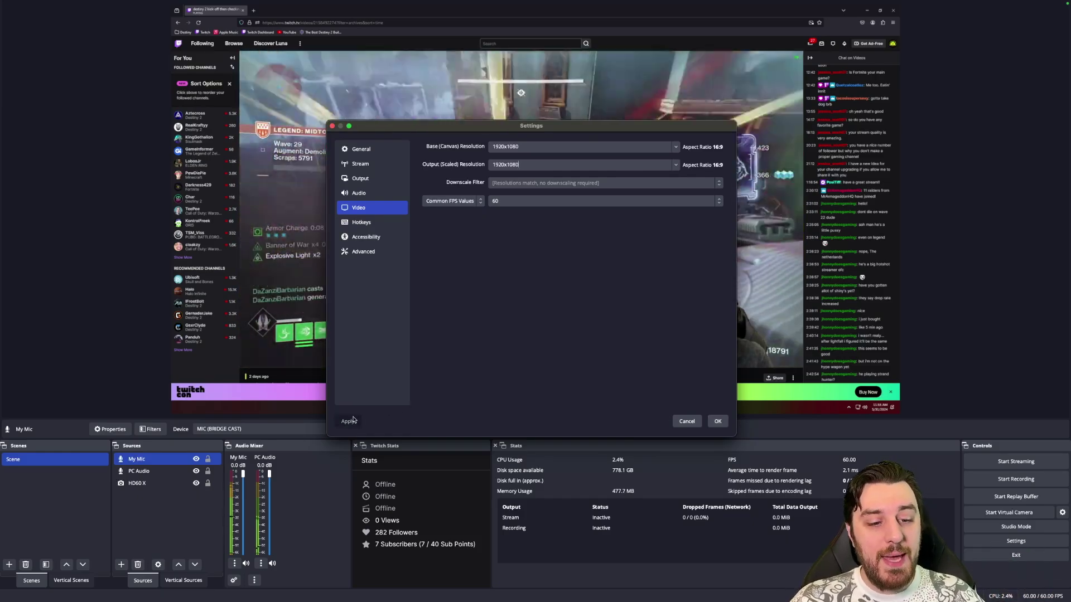
- Set the output mode to Advanced and choose x264 as the streaming video encoder
{"action": "left_click", "coordinate": [360, 178]}
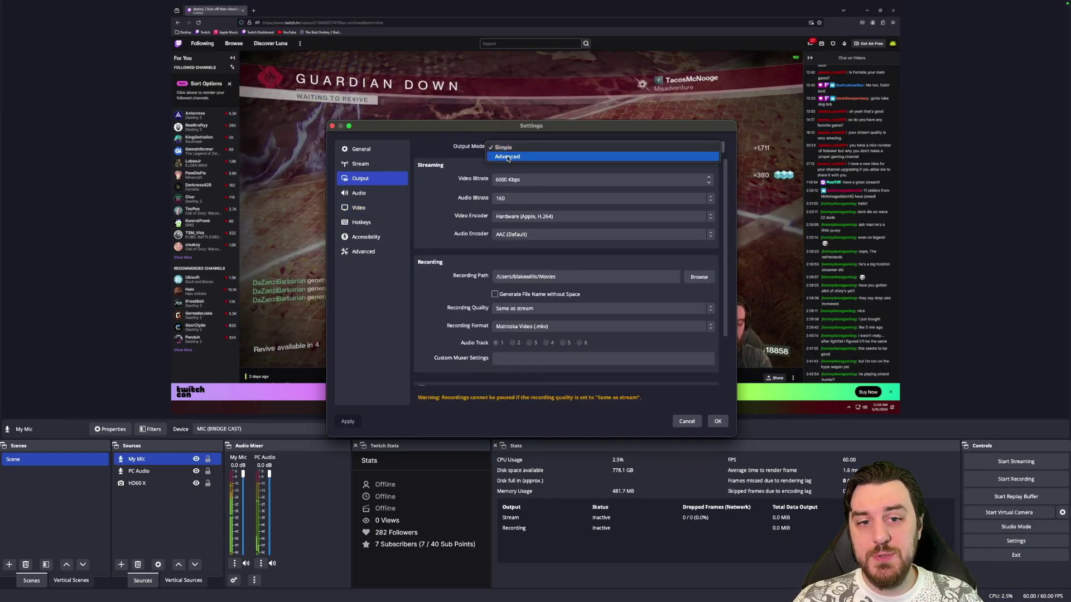
{"action": "left_click", "coordinate": [477, 168]}
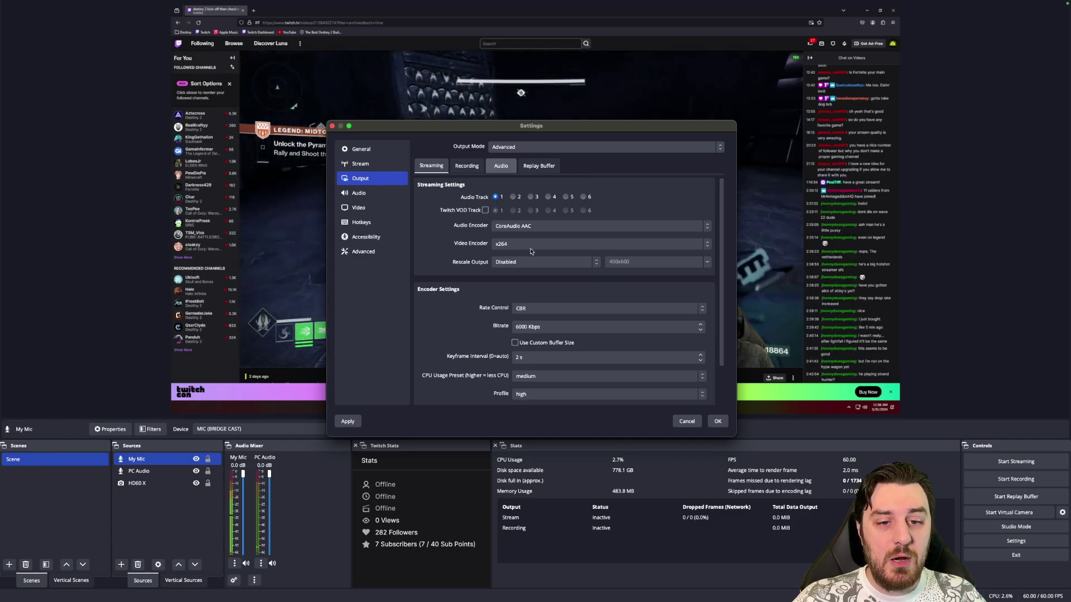
{"action": "left_click", "coordinate": [512, 244]}
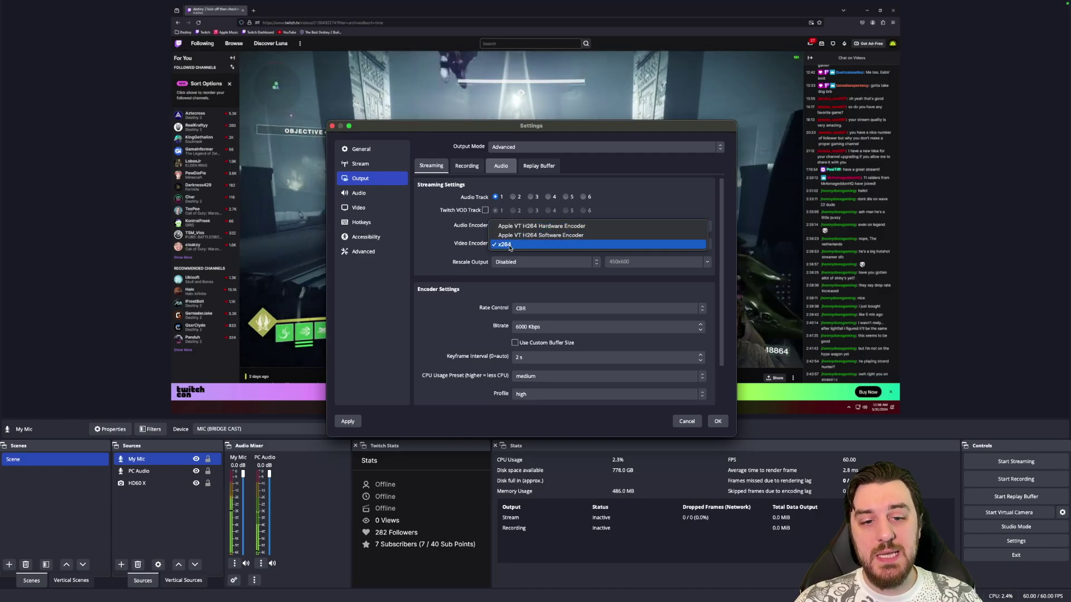
{"action": "left_click", "coordinate": [512, 245]}
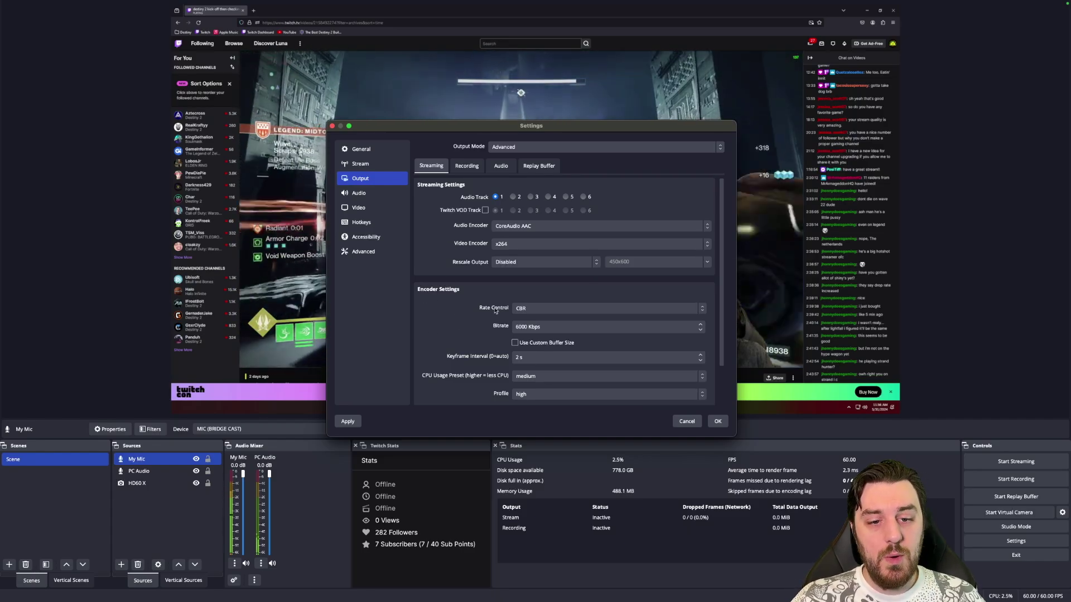
- Set the streaming encoder's rate control to CBR and its bitrate to 8000 Kbps
{"action": "left_click", "coordinate": [538, 310]}
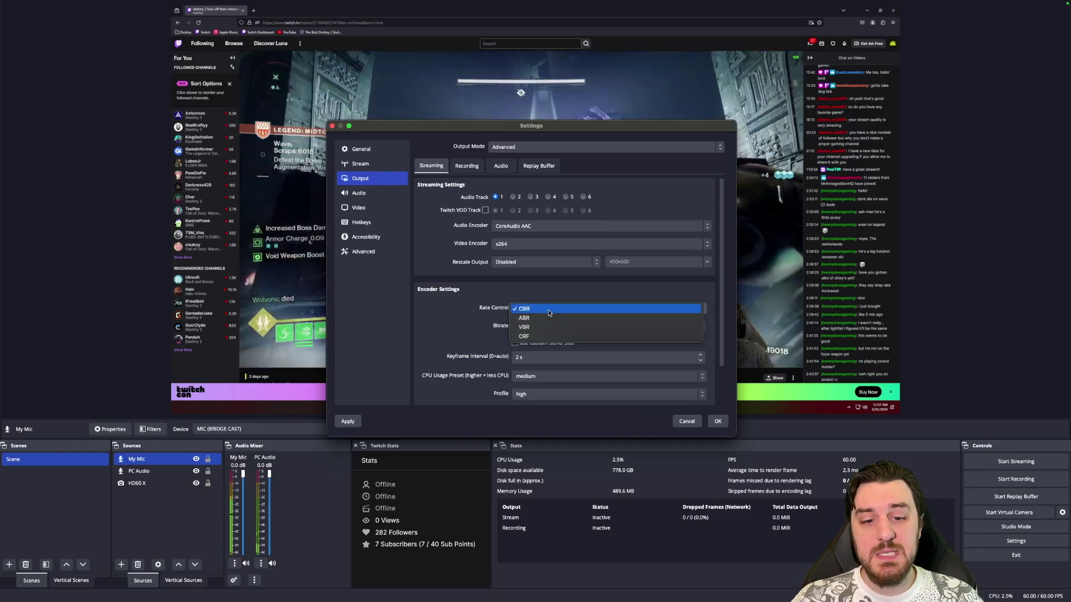
{"action": "left_click", "coordinate": [549, 311]}
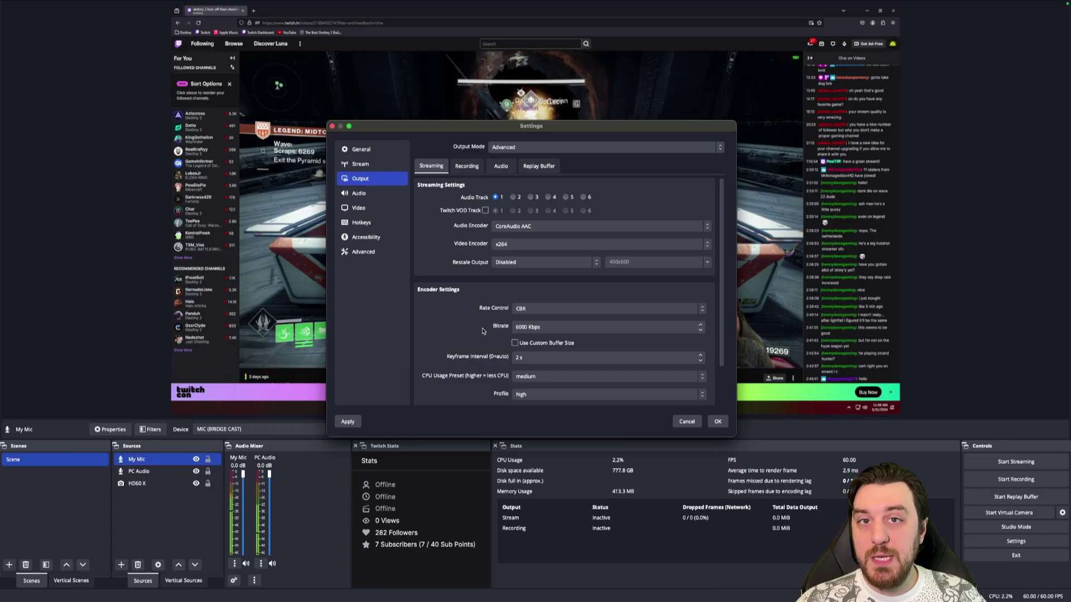
{"action": "left_click", "coordinate": [518, 327]}
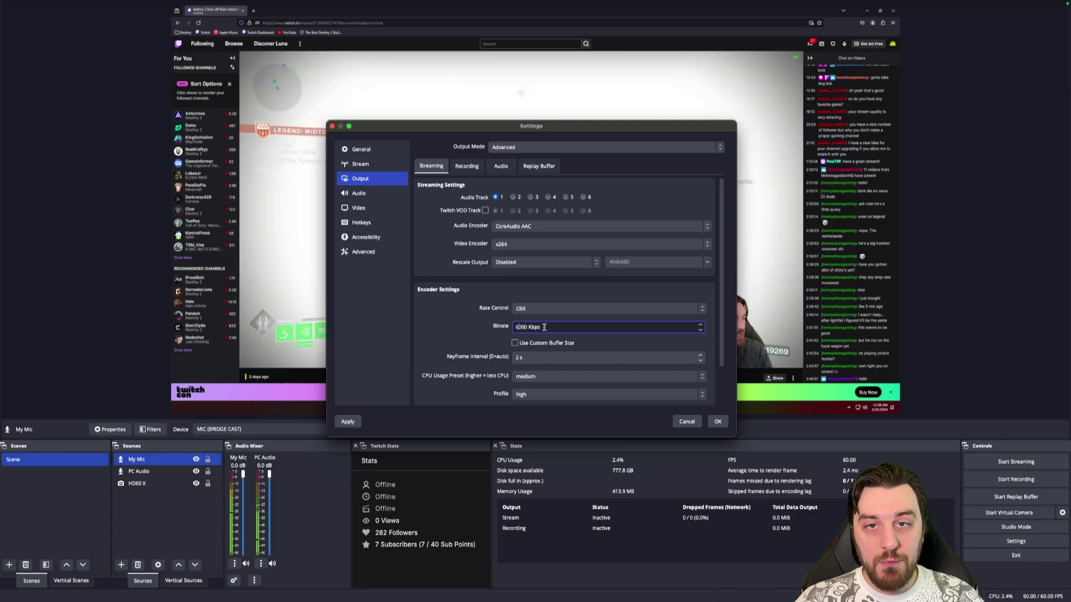
{"action": "key", "text": "BackSpace"}
{"action": "type", "text": "8"}
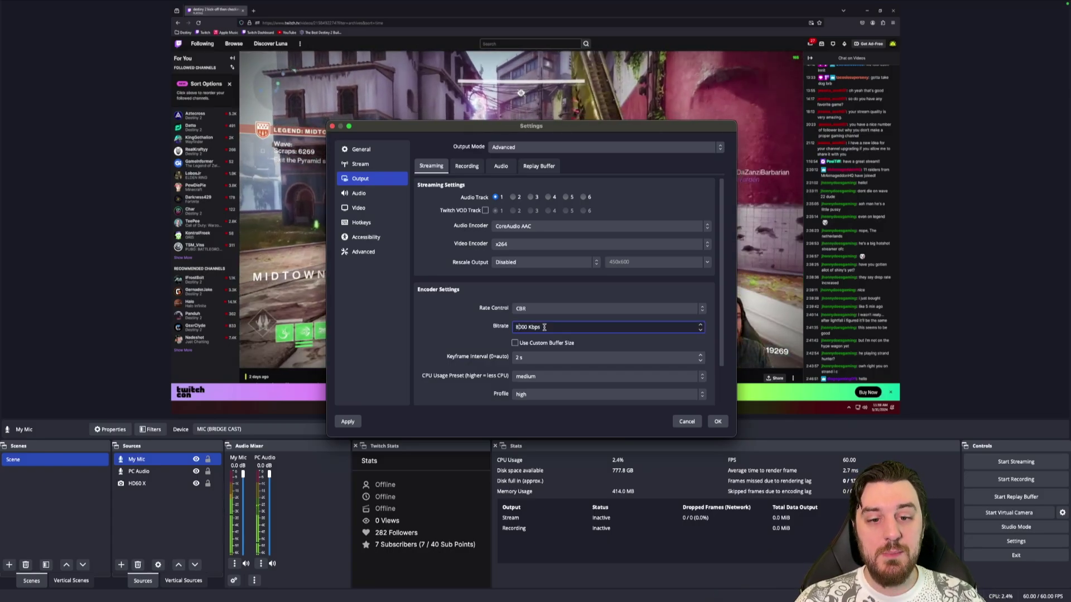
{"action": "left_click", "coordinate": [454, 323]}
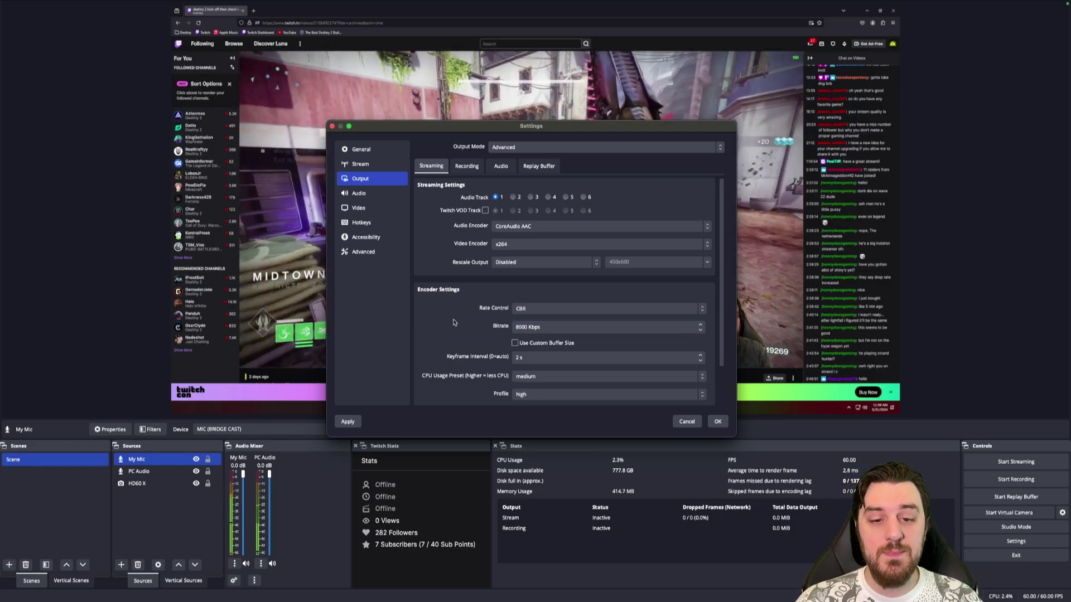
- Set the x264 streaming encoder's profile to high and its tune to (None)
{"action": "scroll", "coordinate": [447, 315], "scroll_direction": "down", "scroll_amount": 3}
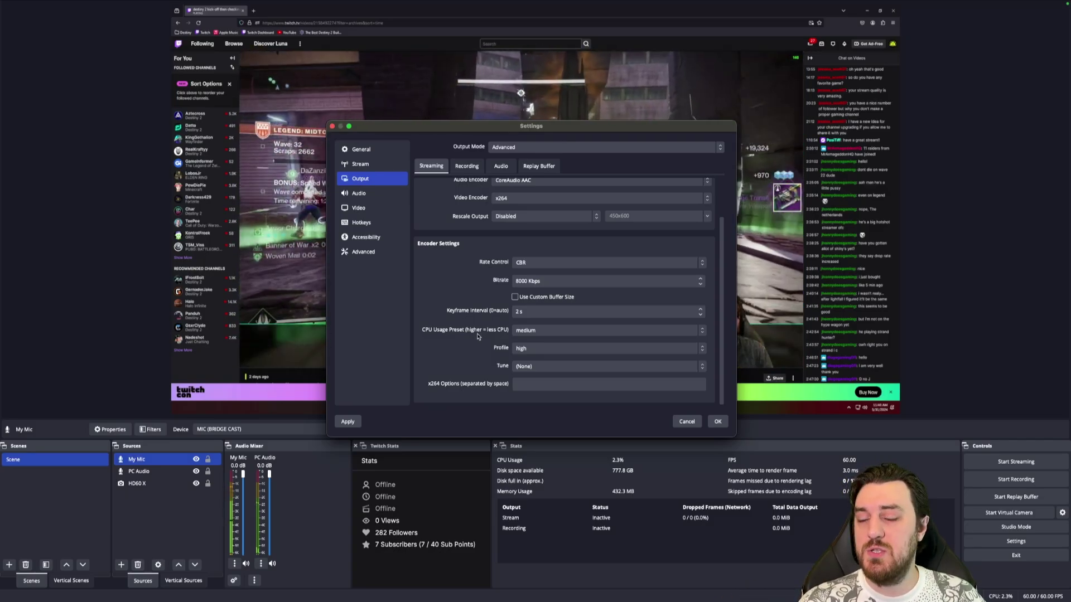
{"action": "left_click", "coordinate": [537, 348]}
{"action": "left_click", "coordinate": [535, 368]}
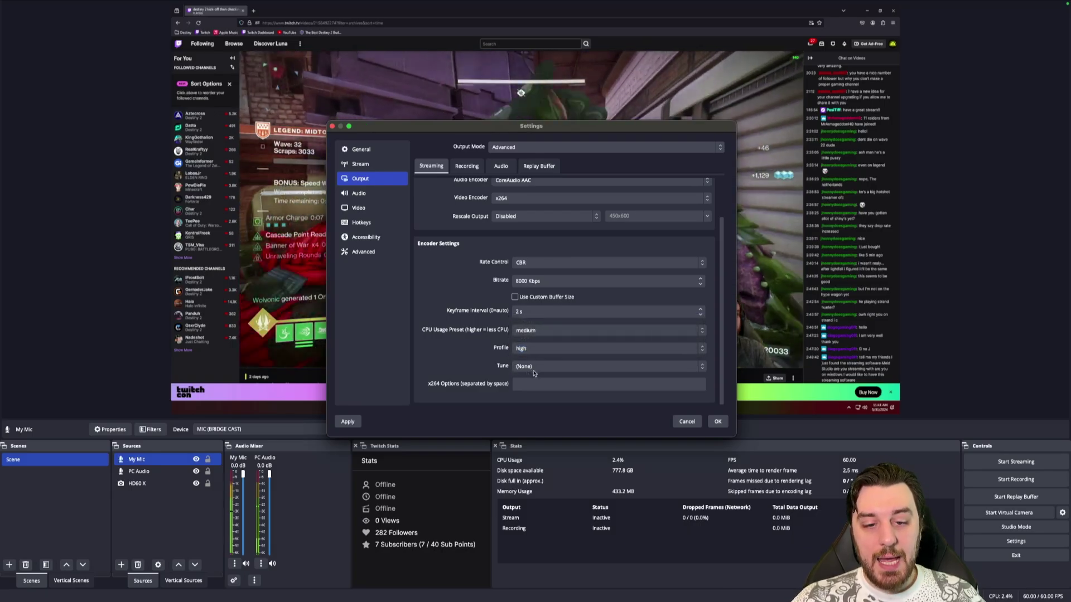
{"action": "left_click", "coordinate": [532, 367]}
{"action": "left_click", "coordinate": [476, 366]}
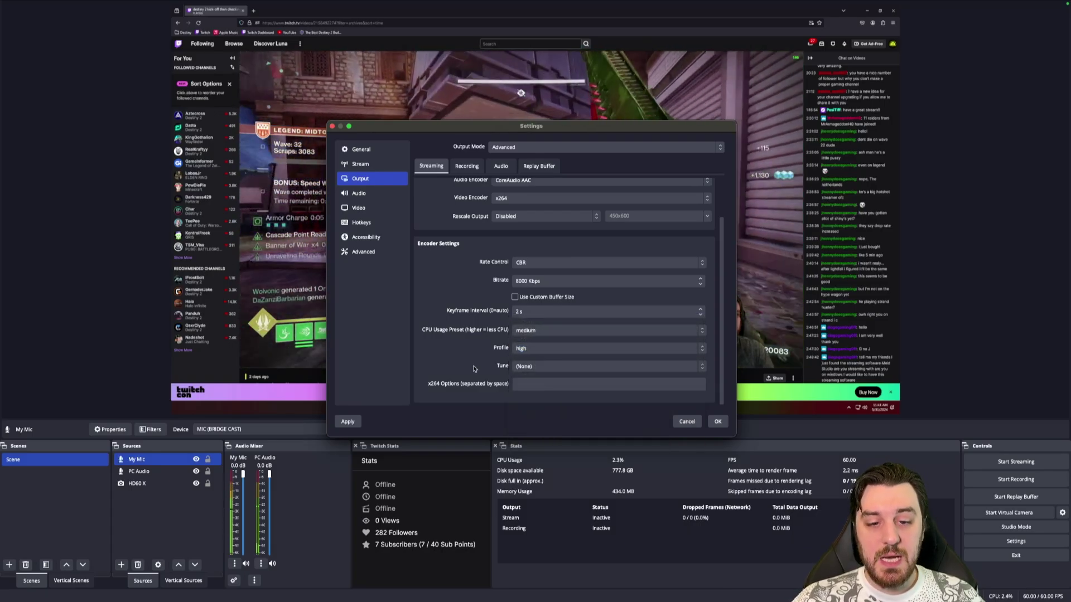
- Open the recording output settings and select Apple VT HEVC Hardware Encoder as the video encoder
{"action": "left_click", "coordinate": [467, 165]}
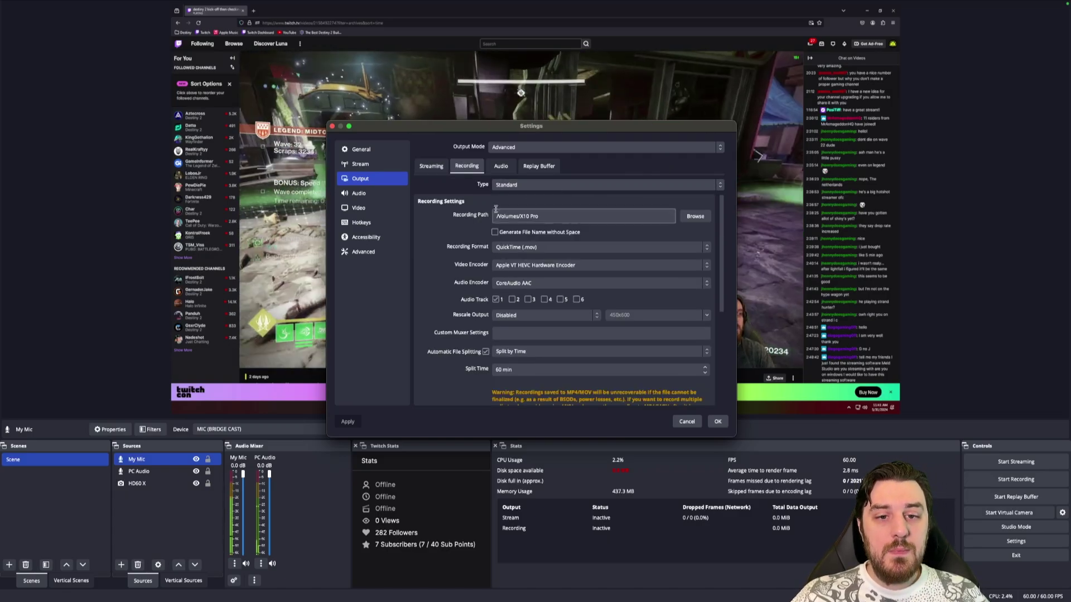
{"action": "left_click", "coordinate": [515, 267]}
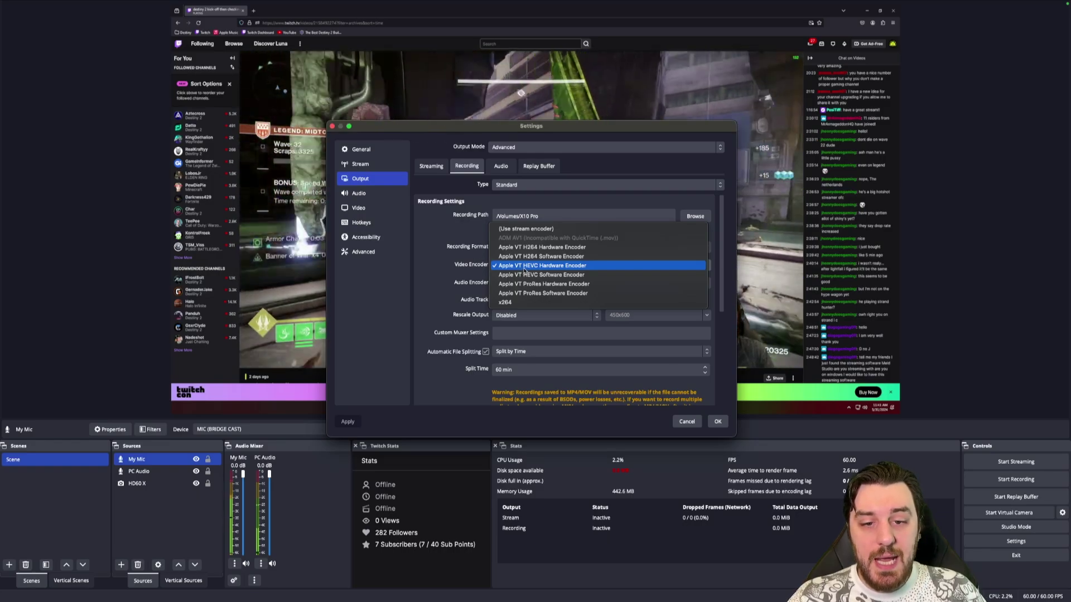
{"action": "left_click", "coordinate": [523, 267]}
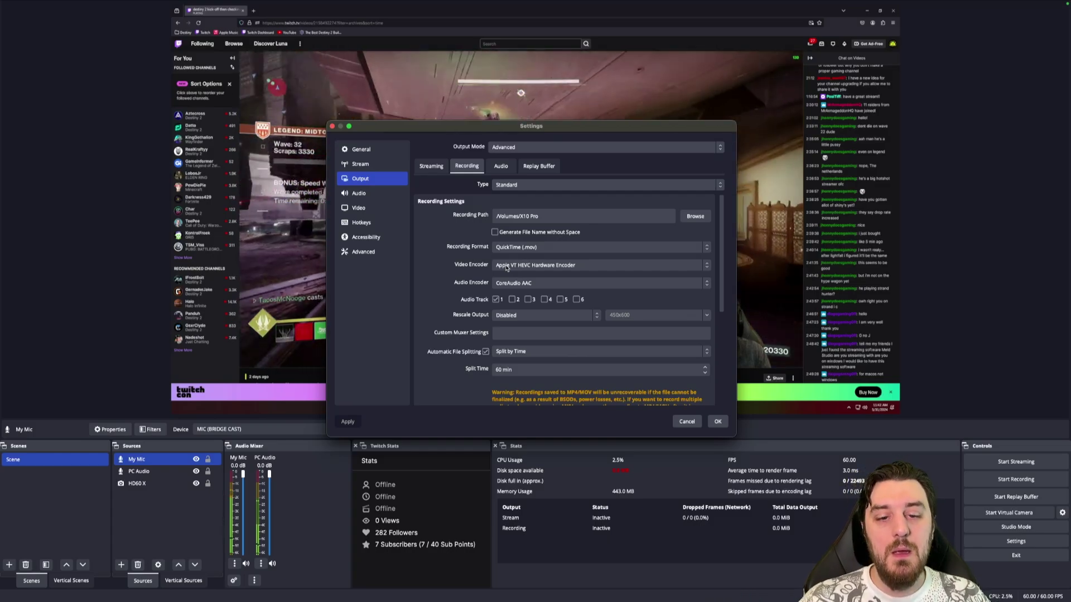
{"action": "left_click", "coordinate": [535, 268]}
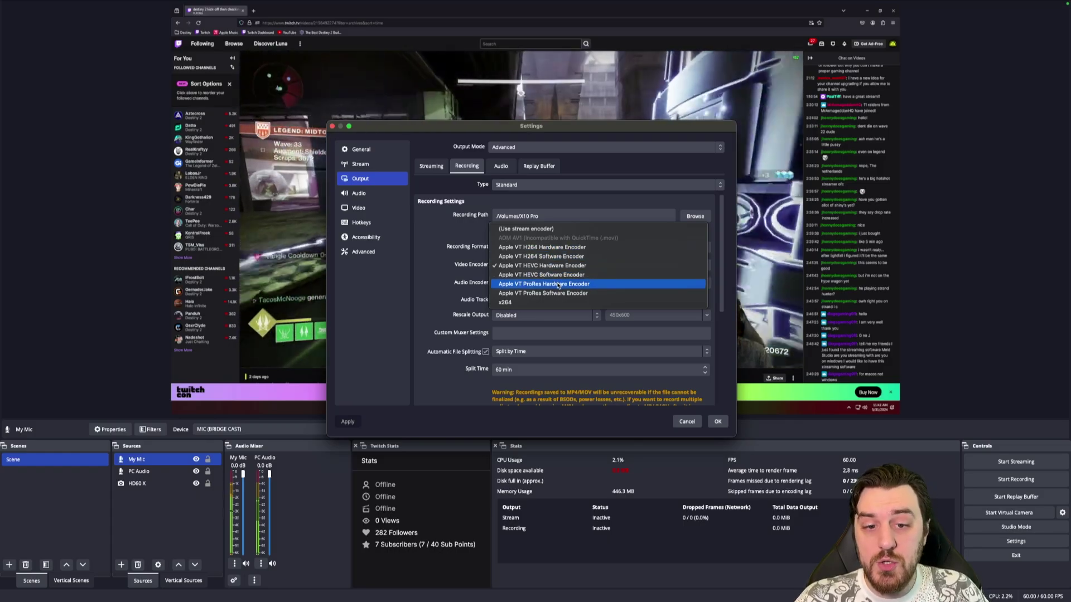
{"action": "left_click", "coordinate": [516, 266]}
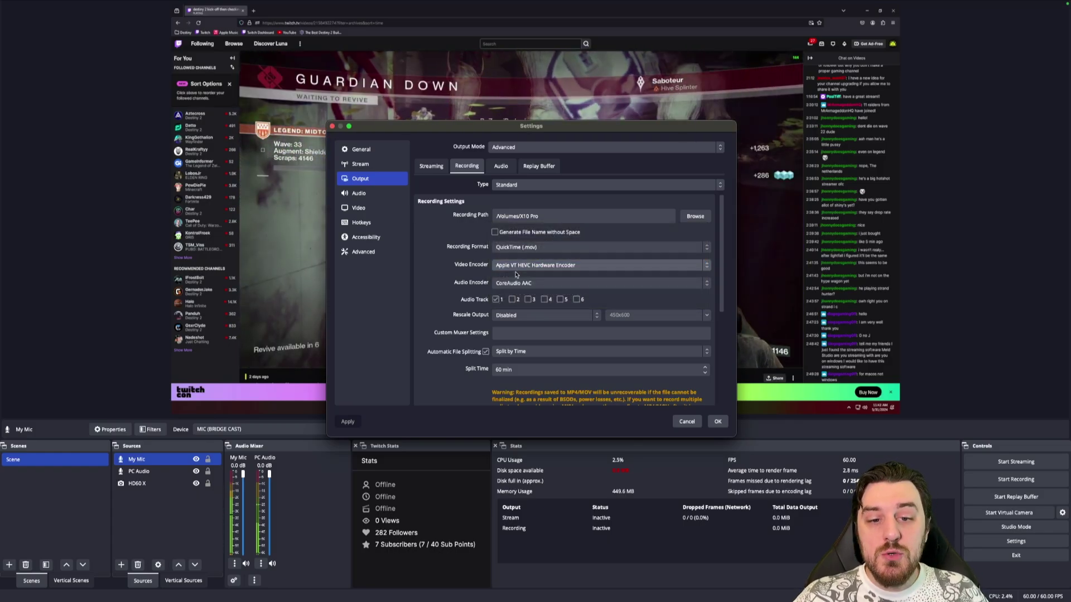
{"action": "left_click", "coordinate": [521, 269]}
{"action": "left_click", "coordinate": [522, 266]}
- Set the recording format to MPEG-4 (.mp4)
{"action": "left_click", "coordinate": [521, 247]}
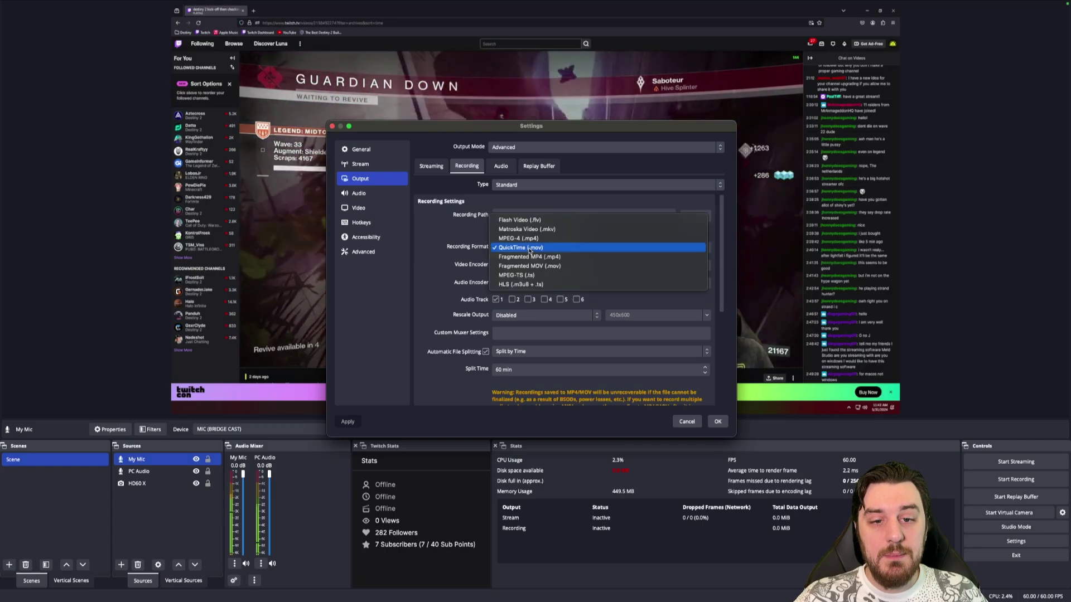
{"action": "left_click", "coordinate": [522, 239]}
{"action": "left_click", "coordinate": [528, 266]}
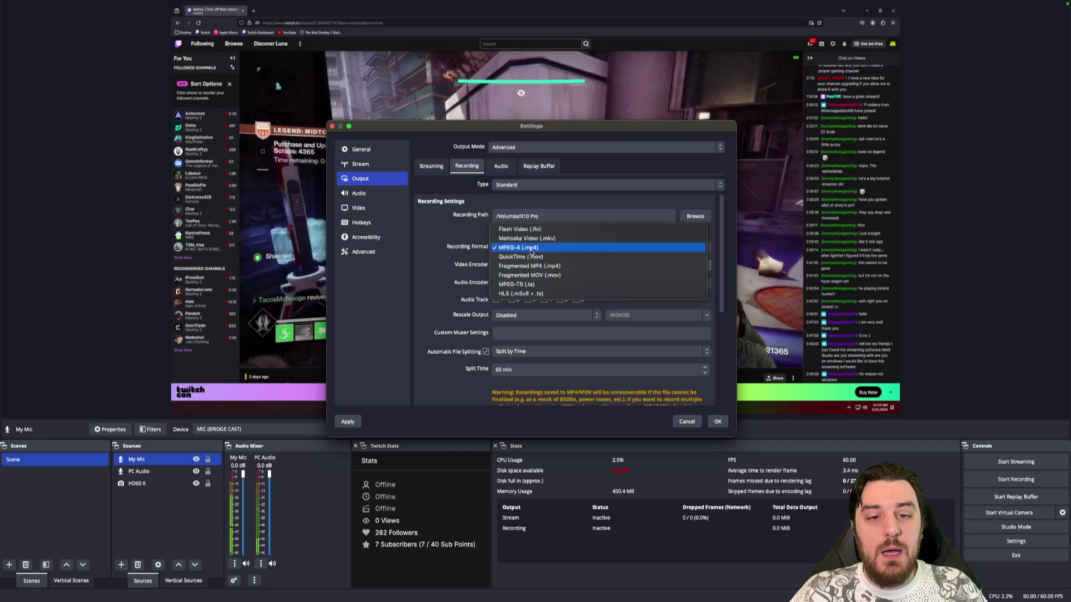
- Set the recording encoder's rate control to CBR
{"action": "left_click", "coordinate": [524, 266]}
{"action": "scroll", "coordinate": [452, 308], "scroll_direction": "down", "scroll_amount": 5}
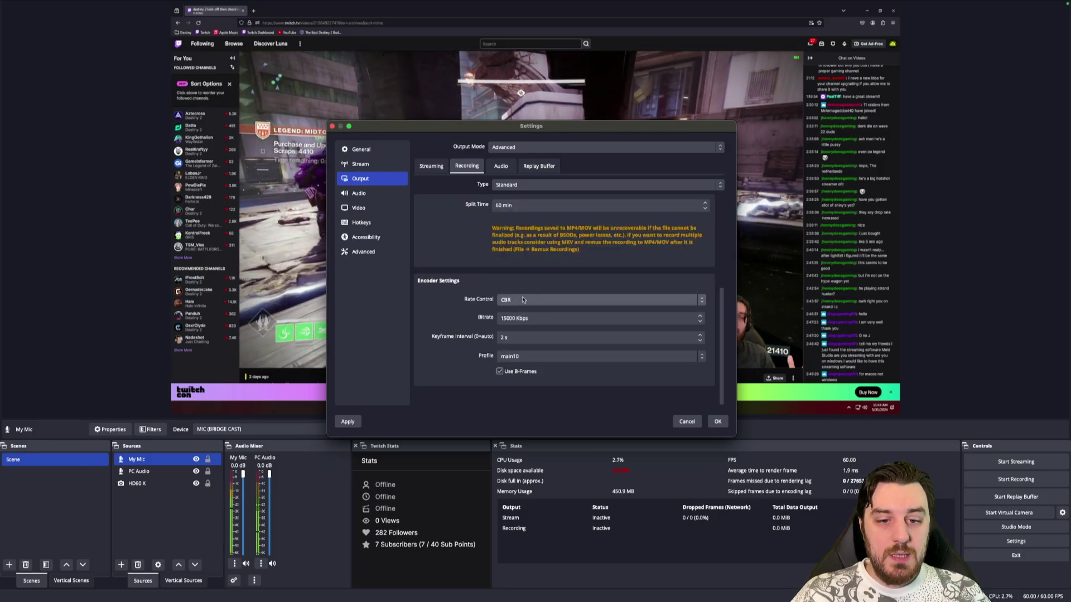
{"action": "left_click", "coordinate": [558, 299]}
{"action": "left_click", "coordinate": [558, 299]}
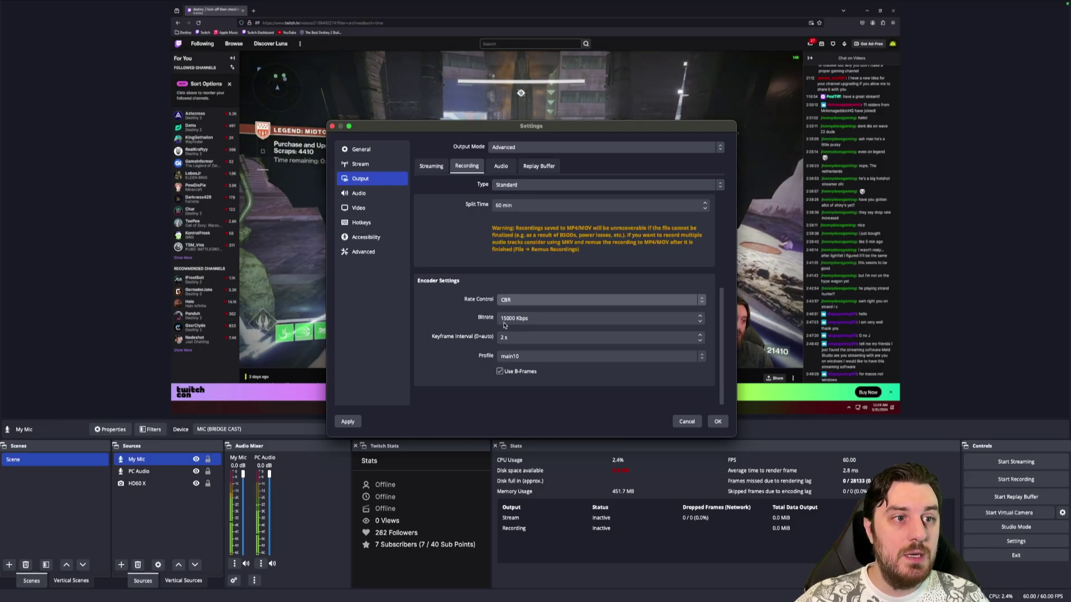
- Try the main 4:2:2 10 profile for the recording encoder
{"action": "left_click", "coordinate": [500, 356]}
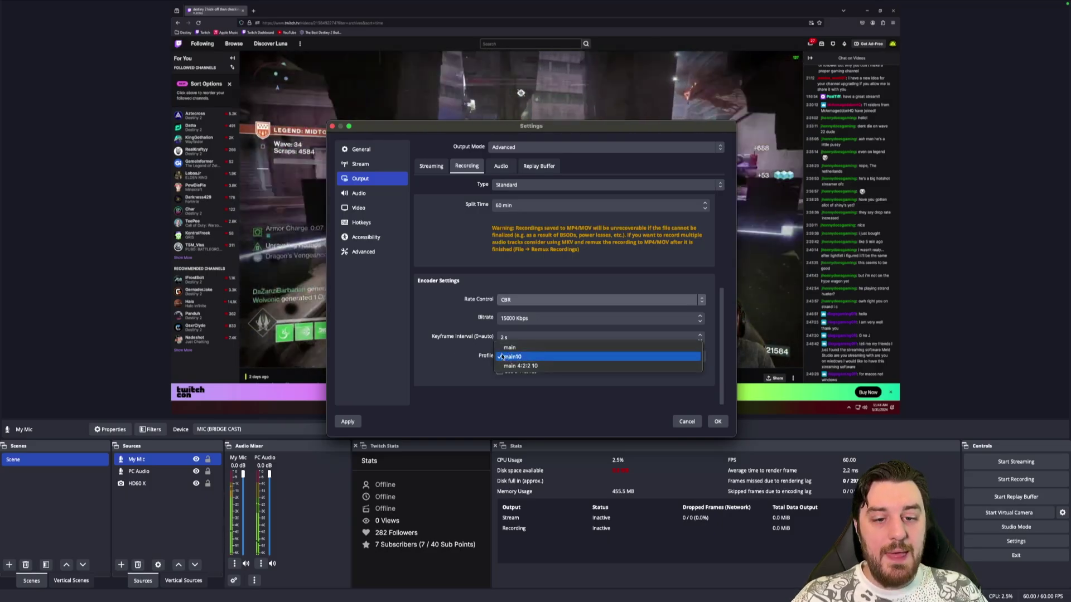
{"action": "left_click", "coordinate": [505, 356]}
{"action": "left_click", "coordinate": [521, 357]}
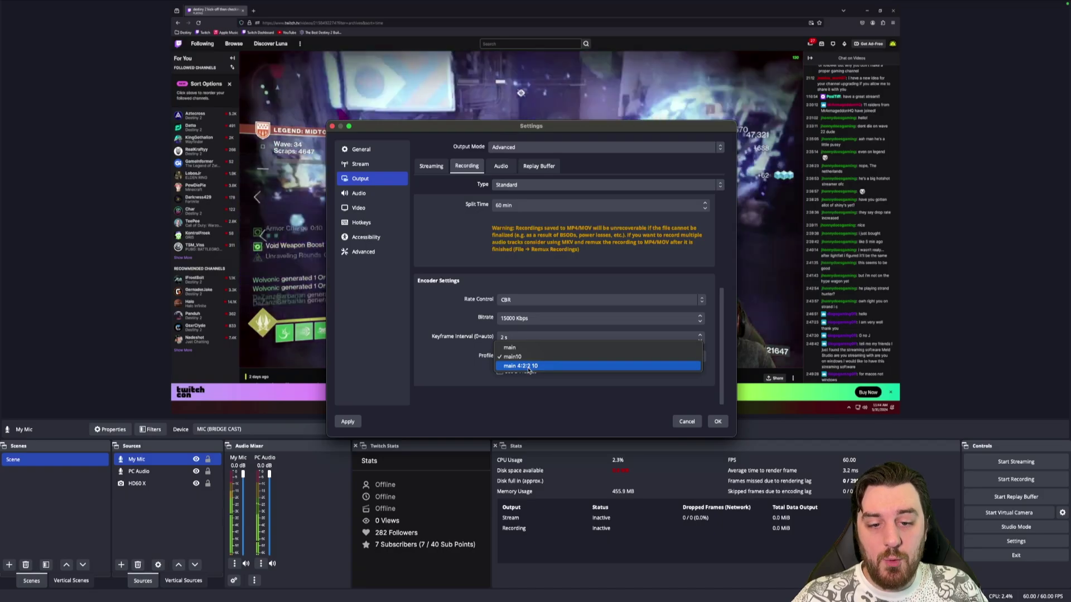
{"action": "left_click", "coordinate": [528, 367]}
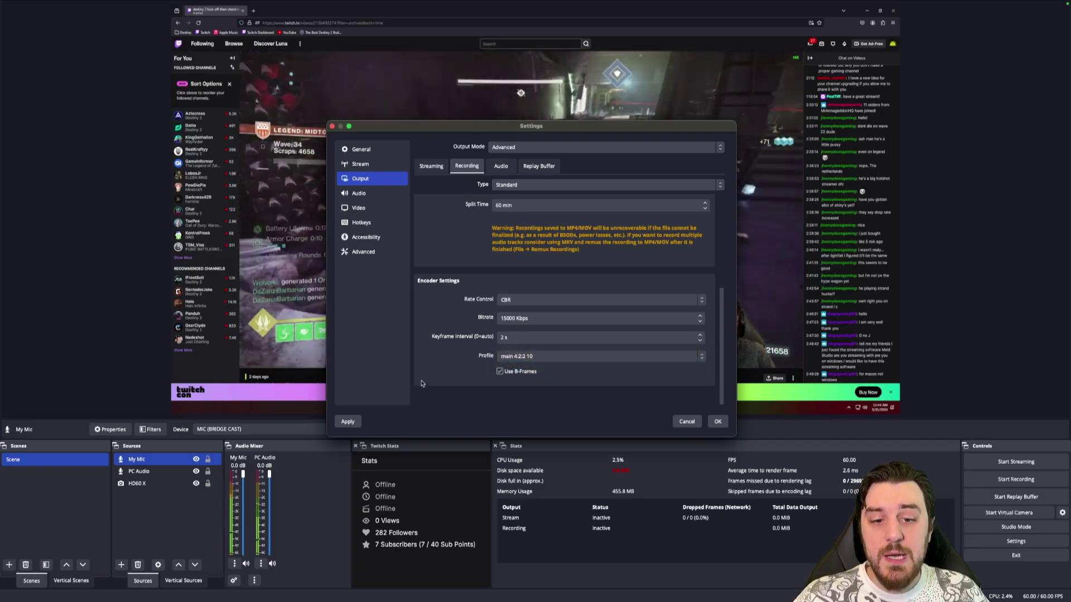
{"action": "left_click", "coordinate": [527, 360]}
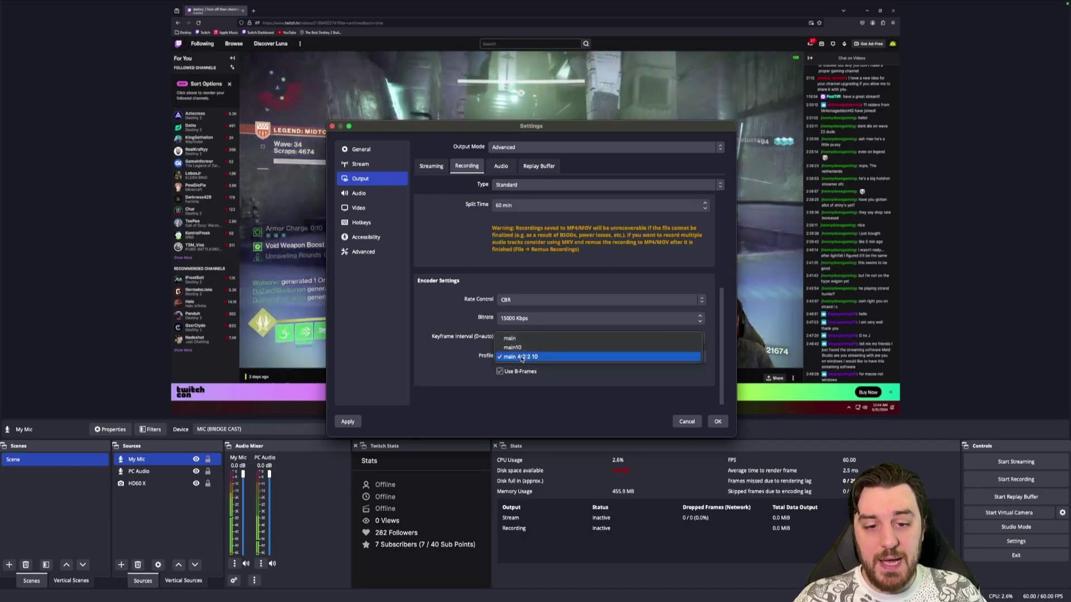
{"action": "left_click", "coordinate": [461, 373]}
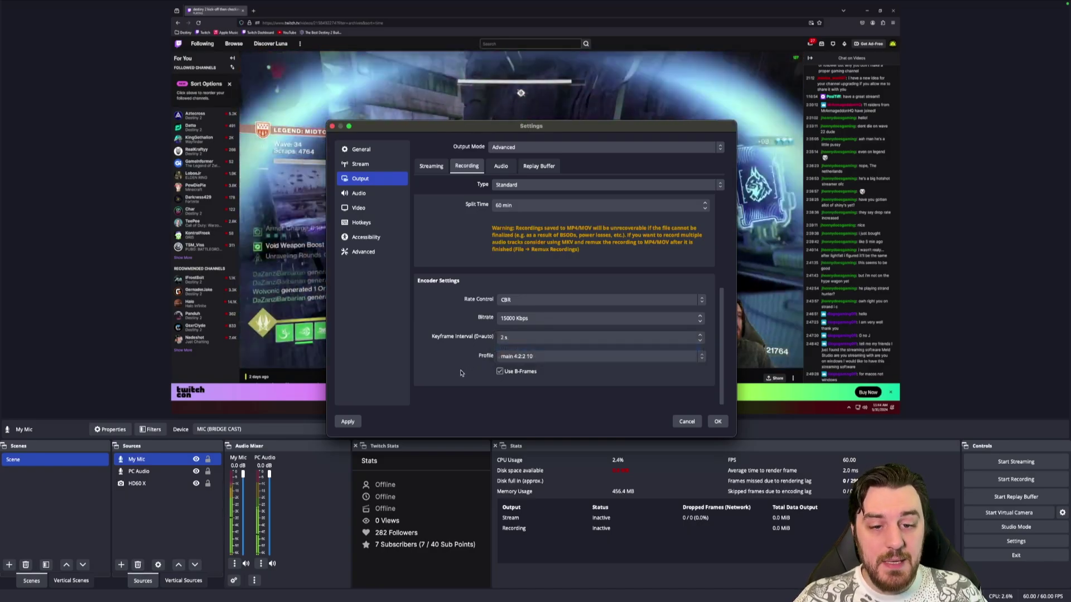
- Set the recording encoder's profile to main10, then apply the changes and close the settings
{"action": "left_click", "coordinate": [514, 360]}
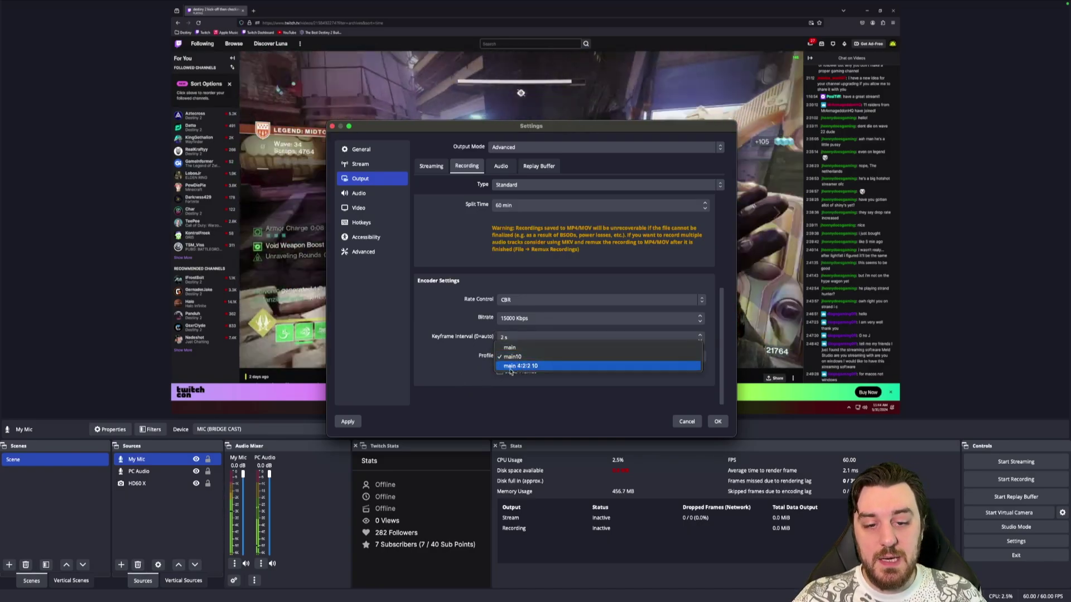
{"action": "left_click", "coordinate": [446, 383]}
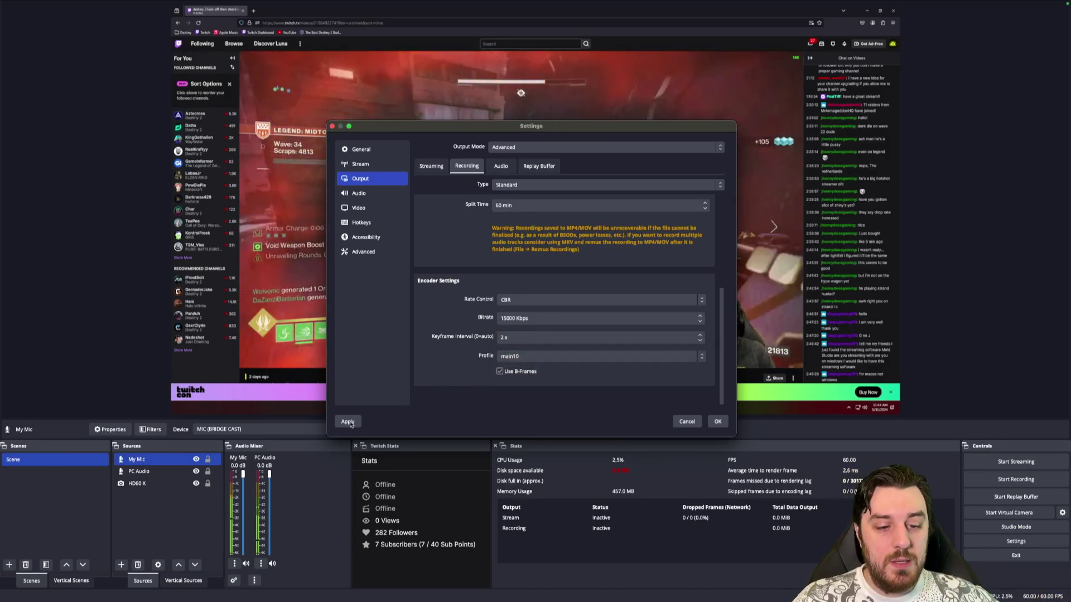
{"action": "left_click", "coordinate": [349, 423]}
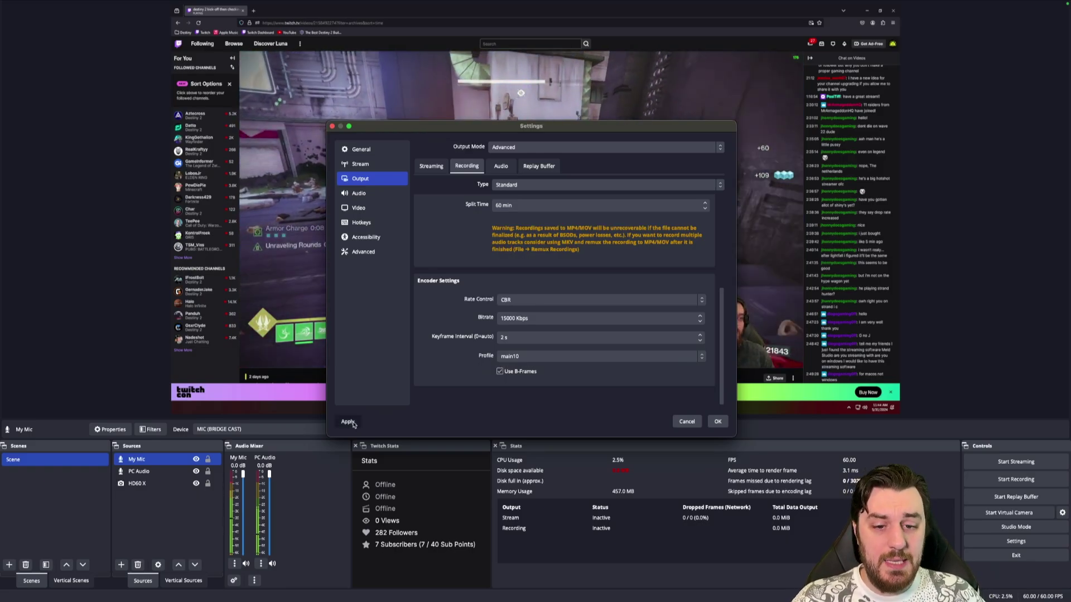
{"action": "key", "text": "Escape"}
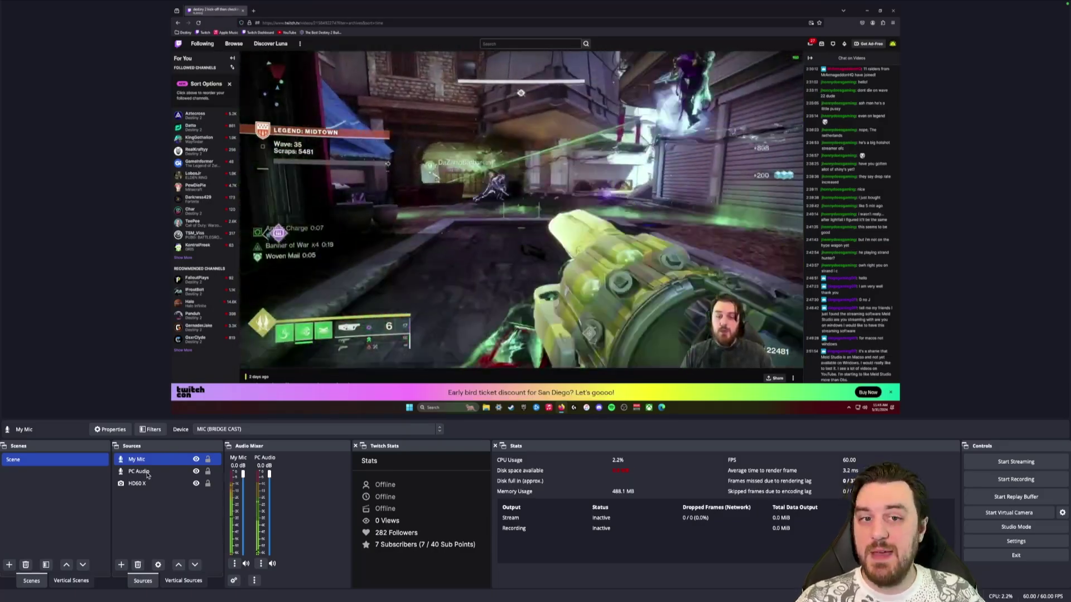
- Select the HD60 X capture source in the current scene
{"action": "left_click", "coordinate": [146, 499]}
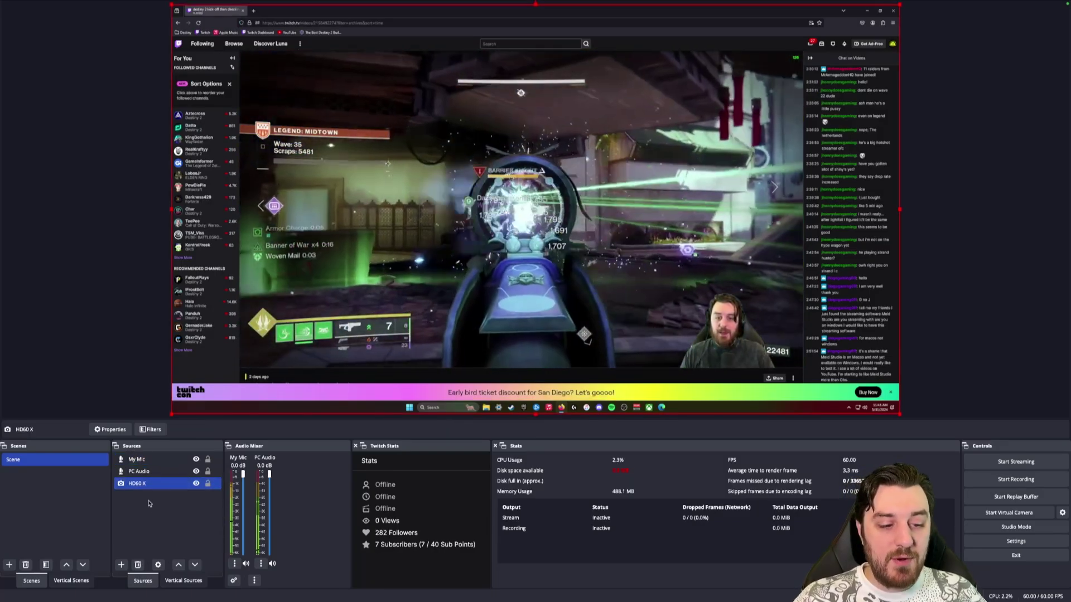